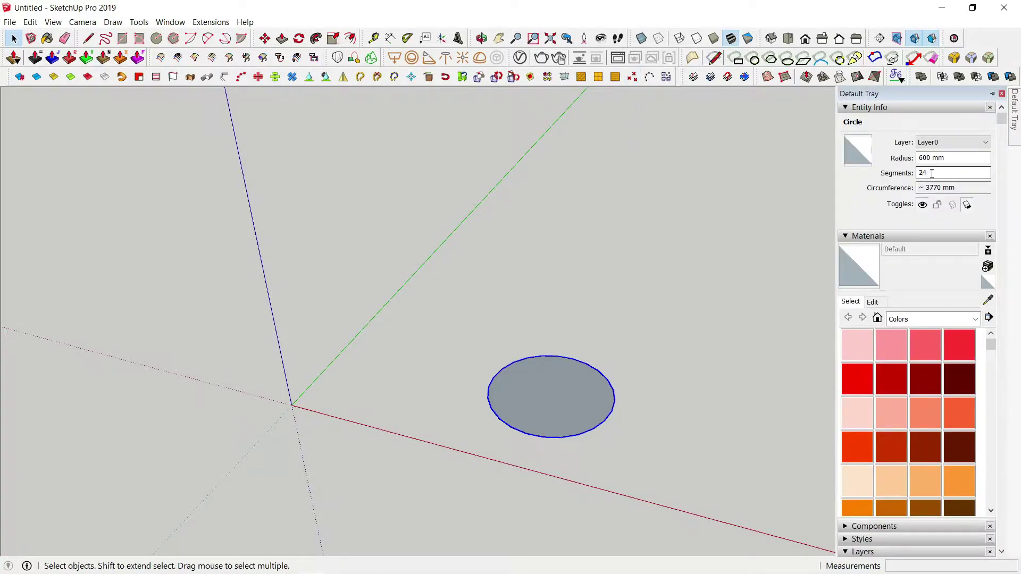
Set the circle's segments to 80 and stretch it along the red axis by a scale of 2.57.
drag(931, 173, 903, 178)
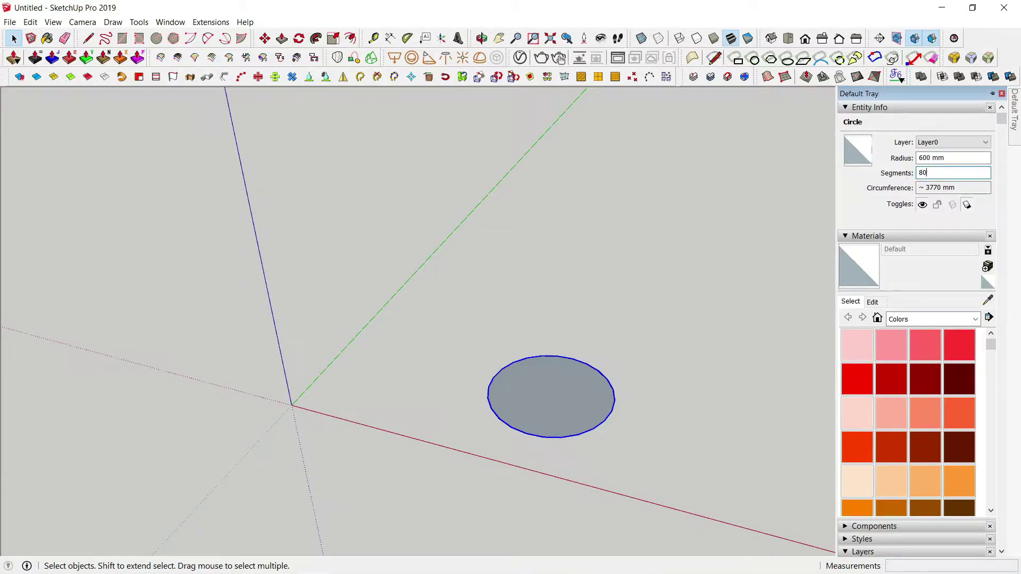
middle_drag(648, 281, 694, 390)
key(F2)
scroll(583, 333, up, 2)
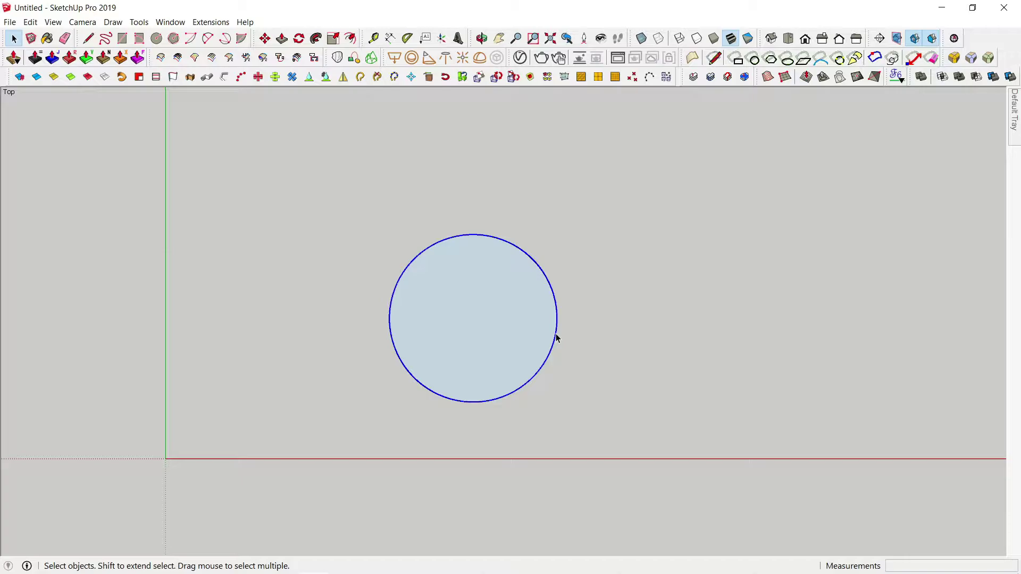
key(s)
drag(557, 319, 820, 318)
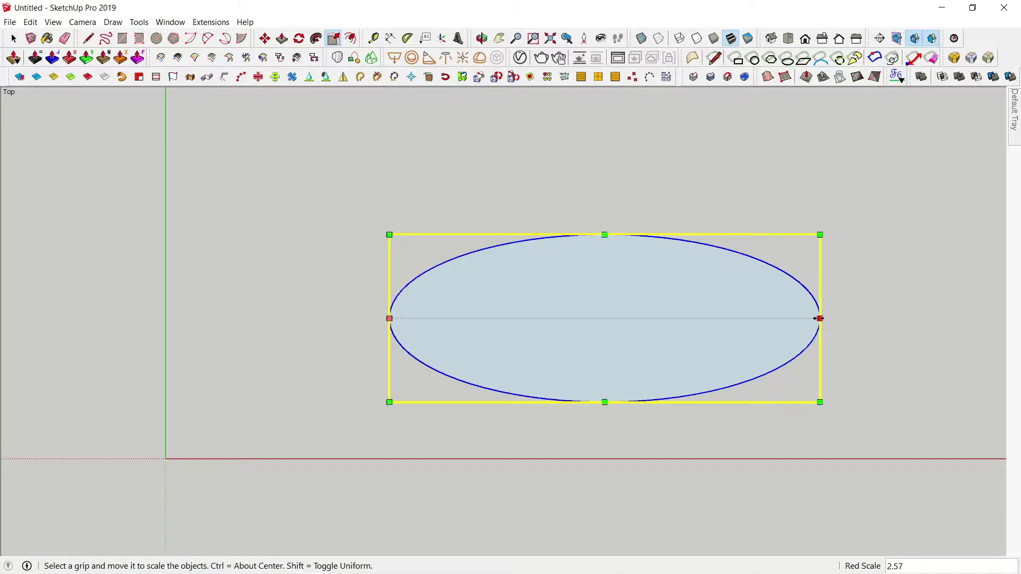
Measure the ellipse's length along its long axis.
key(t)
click(390, 315)
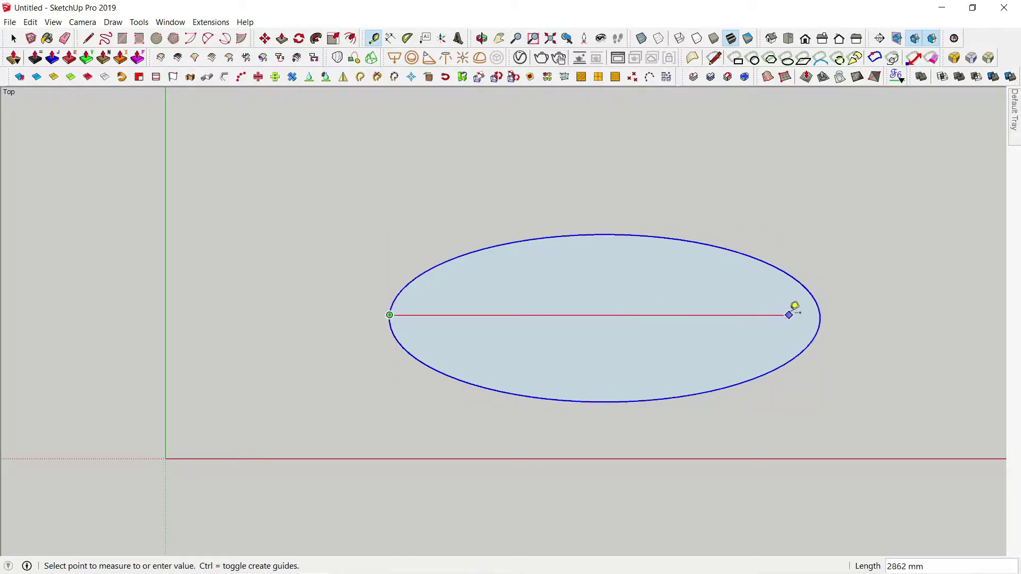
key(space)
Move the ellipse along the green axis and raise it 800 mm above the ground.
middle_drag(743, 330, 590, 379)
key(m)
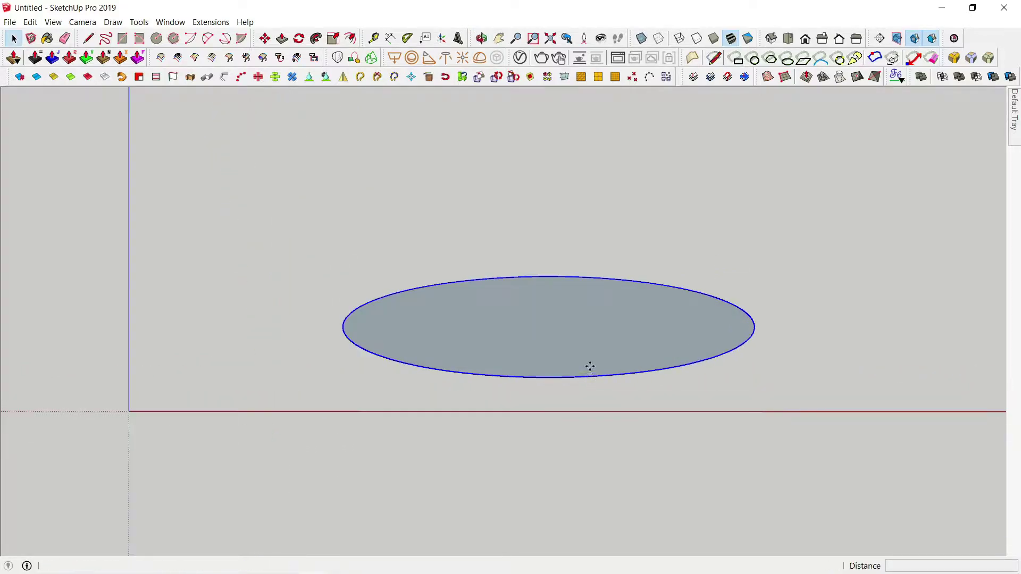
click(573, 377)
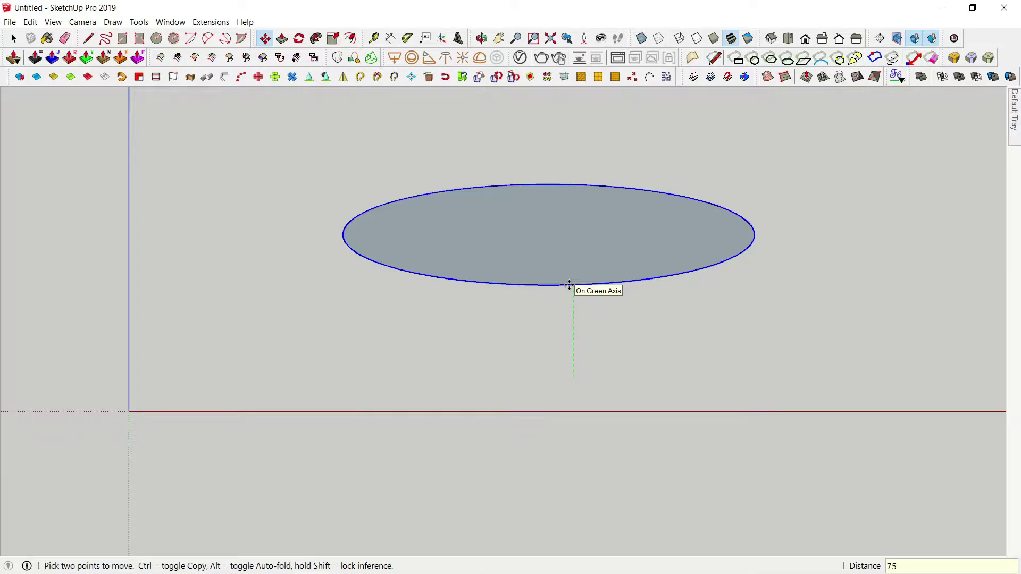
key(Return)
middle_drag(567, 286, 588, 308)
click(548, 274)
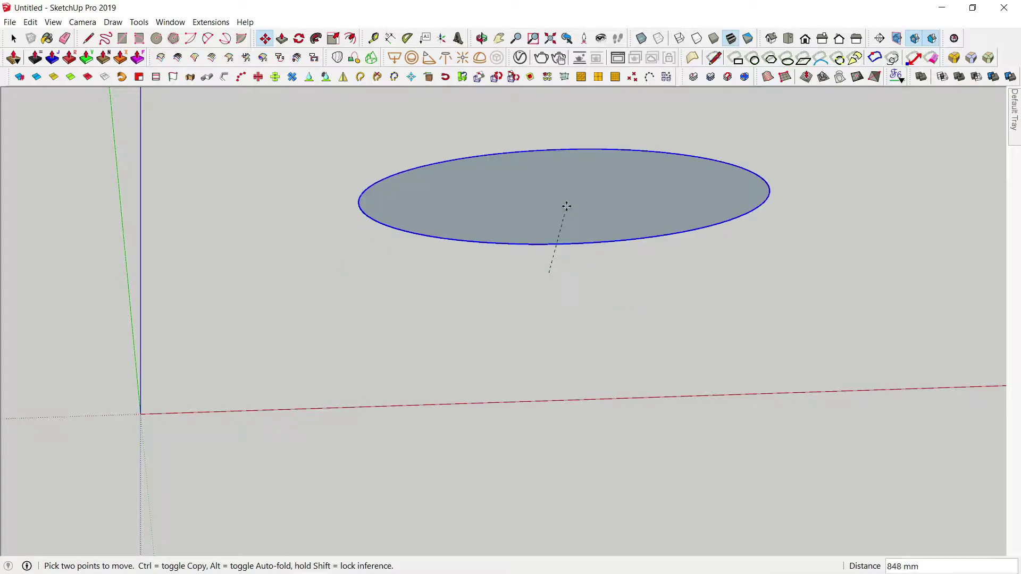
text(800)
key(Return)
middle_drag(528, 253, 531, 303)
key(space)
Copy the raised ellipse straight down the blue axis to ground level, using the origin as reference.
click(530, 190)
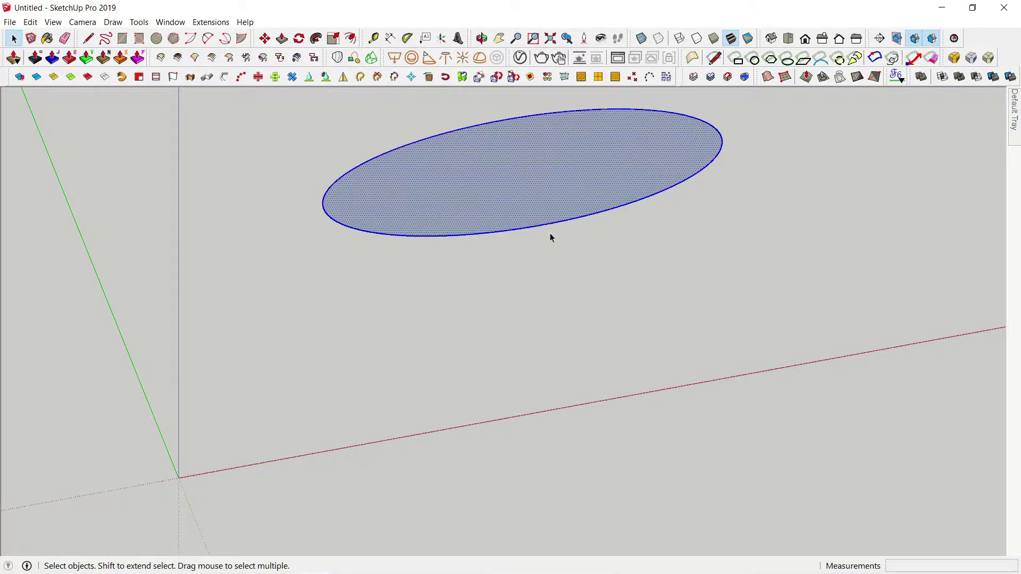
key(m)
click(531, 166)
key(ctrl)
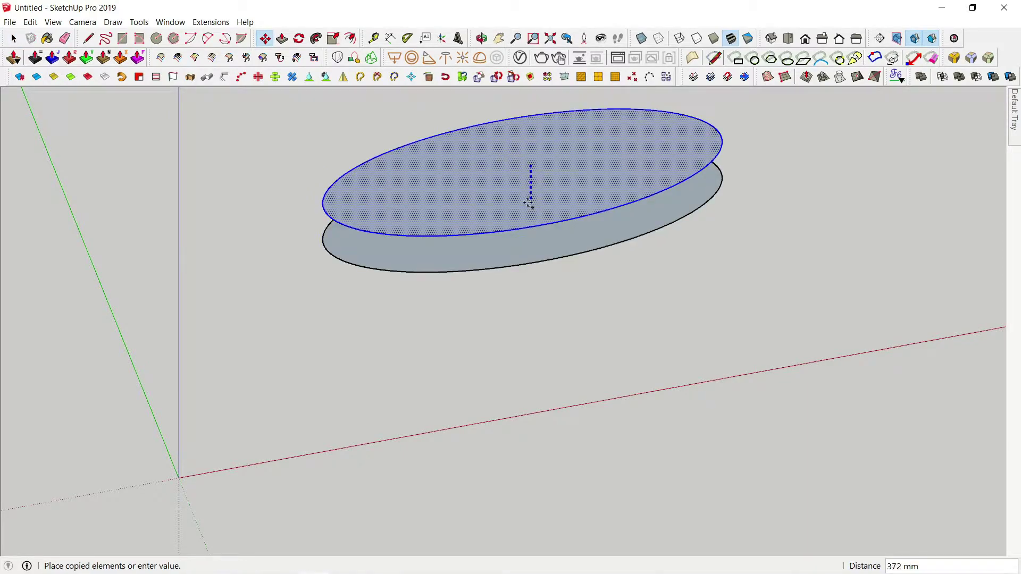
click(179, 478)
Scale the bottom ellipse uniformly about its centre to 0.74.
middle_drag(576, 385, 579, 349)
key(s)
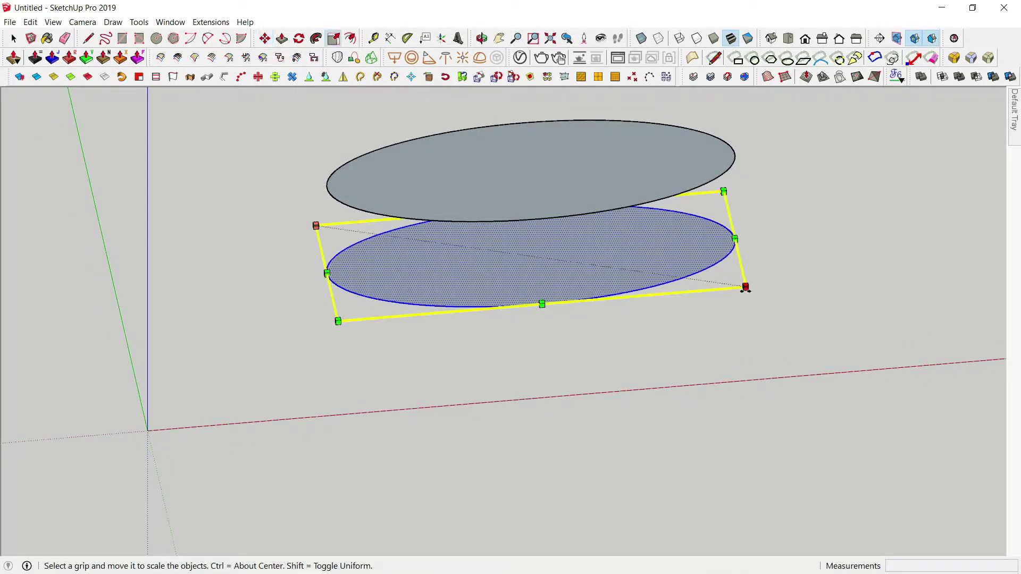
ctrl+drag(746, 287, 688, 278)
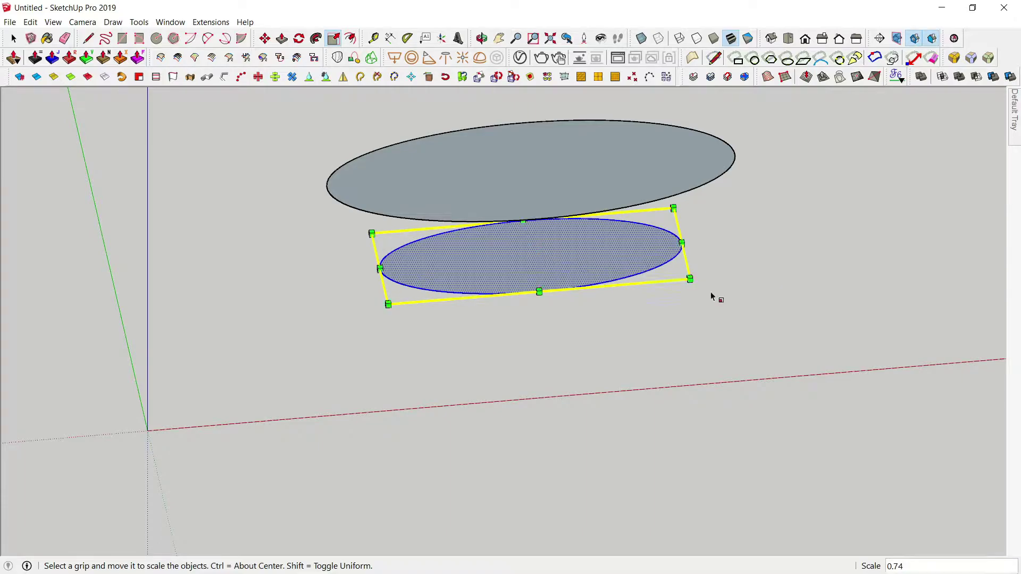
key(space)
Copy the top ellipse down the blue axis to a height between the top and bottom ellipses.
middle_drag(626, 284, 552, 271)
key(F2)
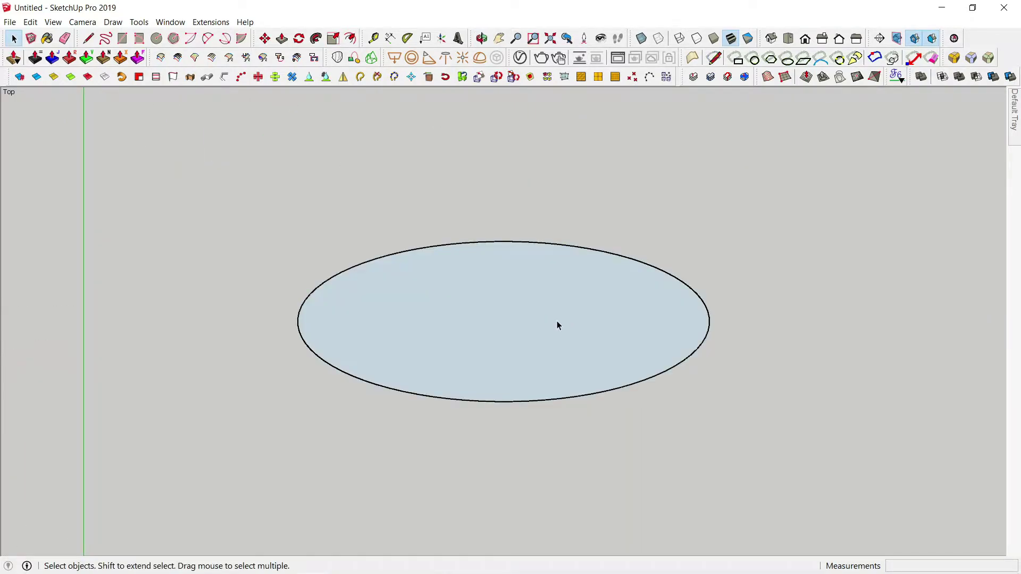
key(x)
key(x)
middle_drag(550, 372, 573, 420)
click(555, 298)
key(m)
key(ctrl)
click(769, 286)
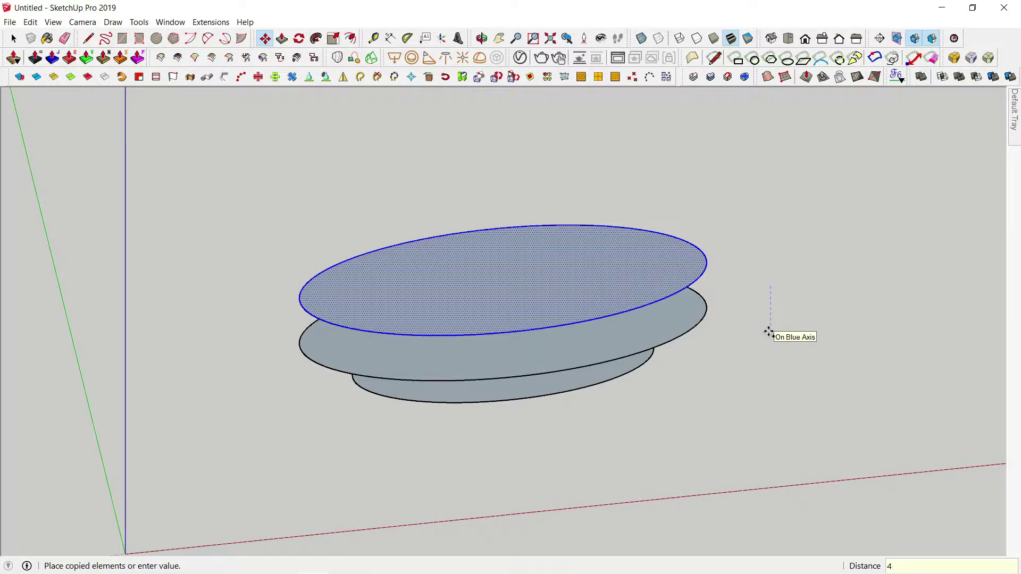
click(770, 338)
Shrink the middle ellipse uniformly about its centre, refining it with a further scale of 0.92.
key(s)
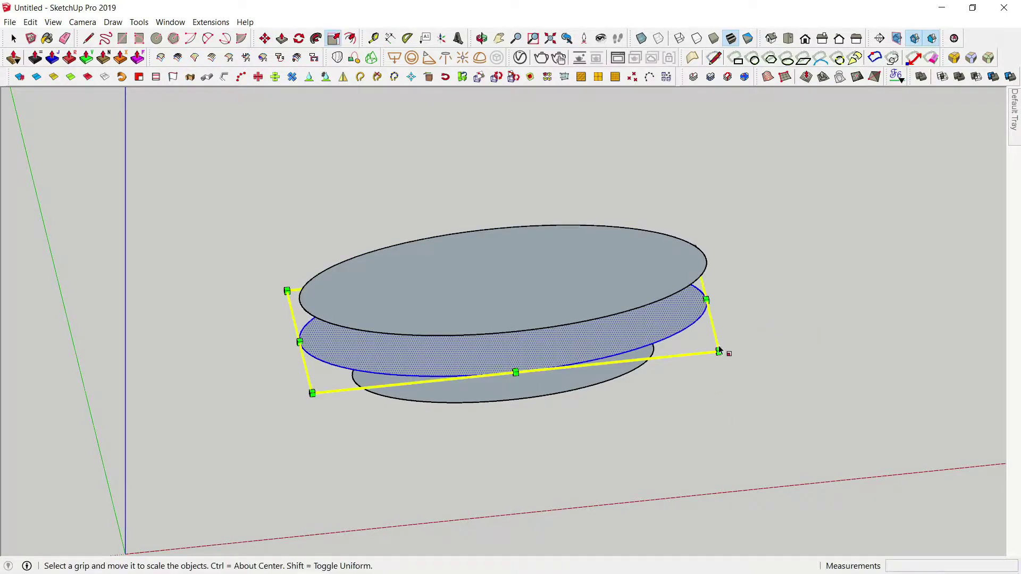
ctrl+click(718, 352)
key(ctrl)
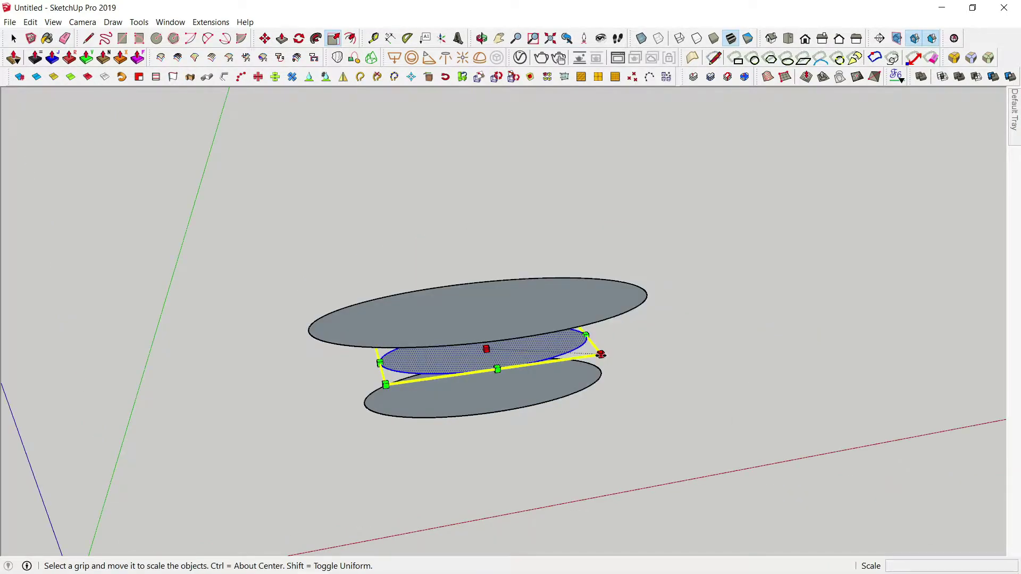
drag(601, 355, 592, 354)
ctrl+click(592, 354)
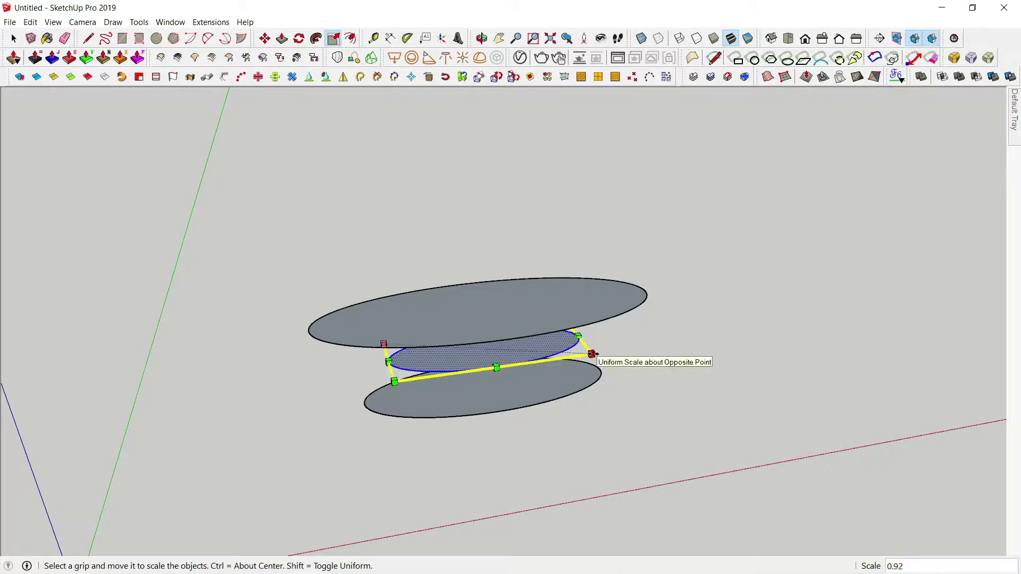
key(space)
Copy the three stacked ellipses about 5000 mm to the side, alongside the red axis.
key(t)
key(x)
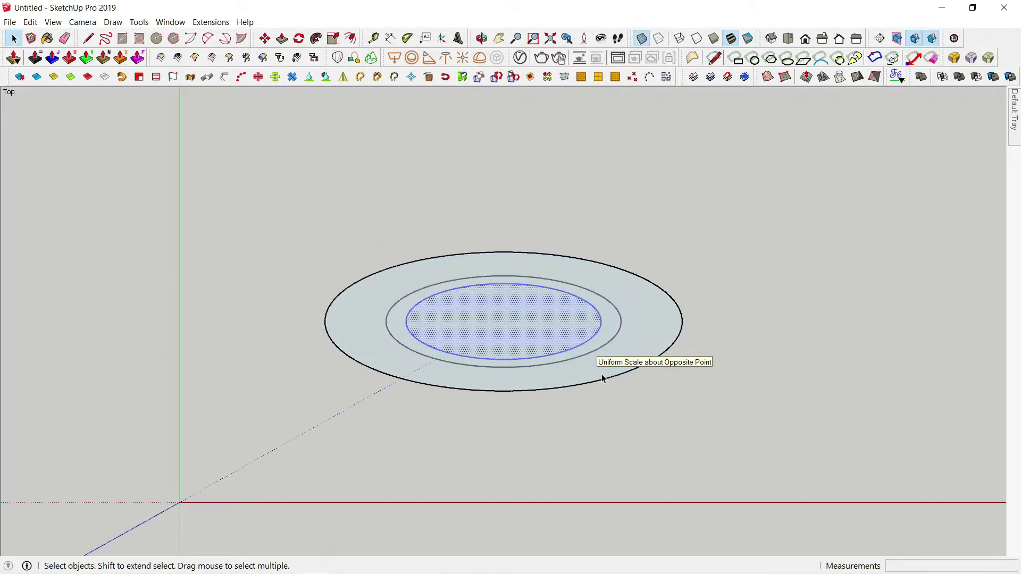
middle_drag(714, 445, 597, 381)
drag(285, 213, 802, 449)
key(x)
key(m)
click(620, 454)
key(ctrl)
scroll(730, 433, down, 3)
shift+middle_drag(730, 434, 559, 464)
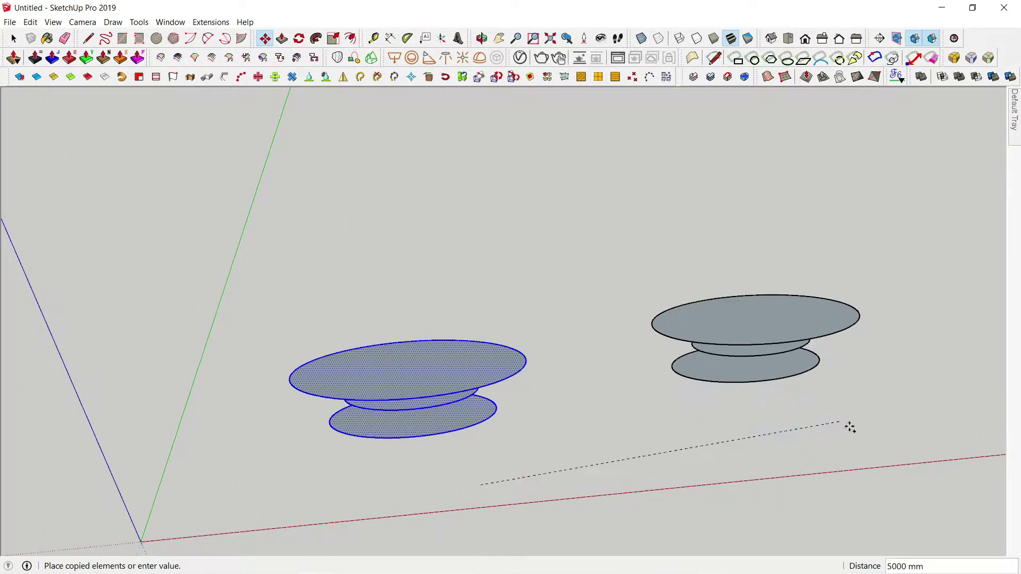
click(862, 443)
key(space)
Delete the faces of the original ellipse stack, keeping only the outlines.
click(461, 370)
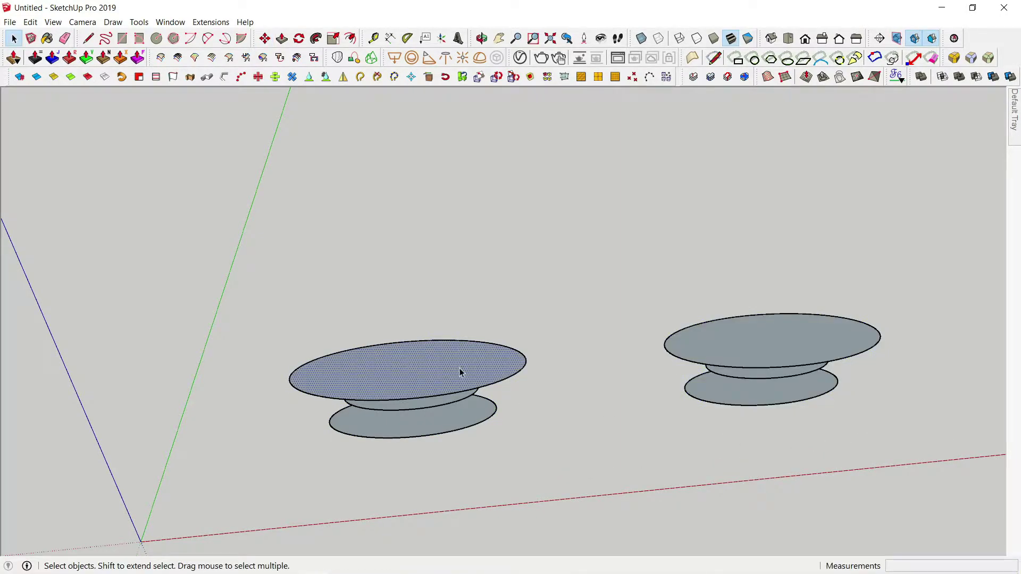
key(Delete)
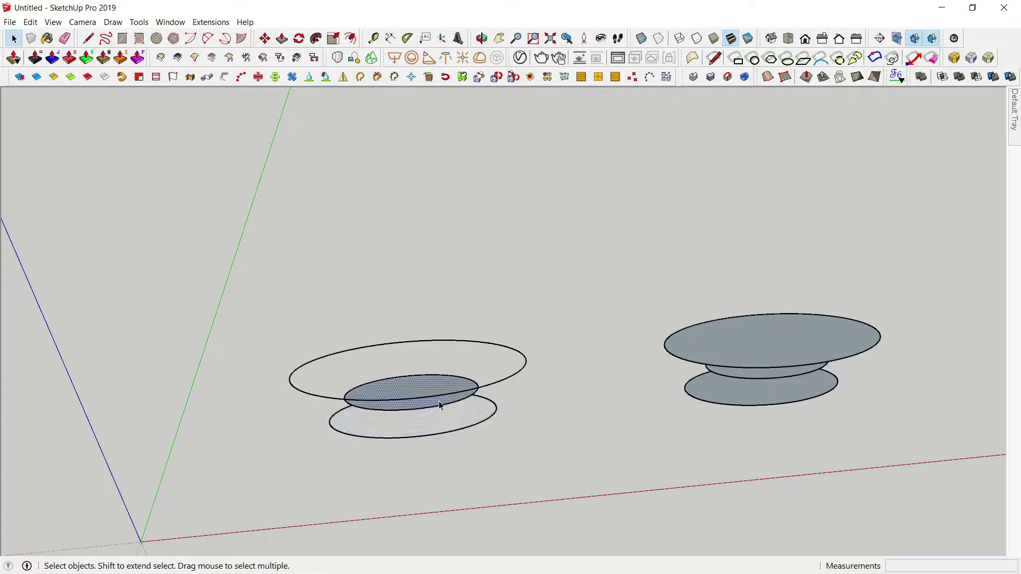
click(441, 406)
key(Delete)
Try Loft by Spline on the three ellipse outlines and inspect the preview of the surface.
drag(251, 301, 632, 513)
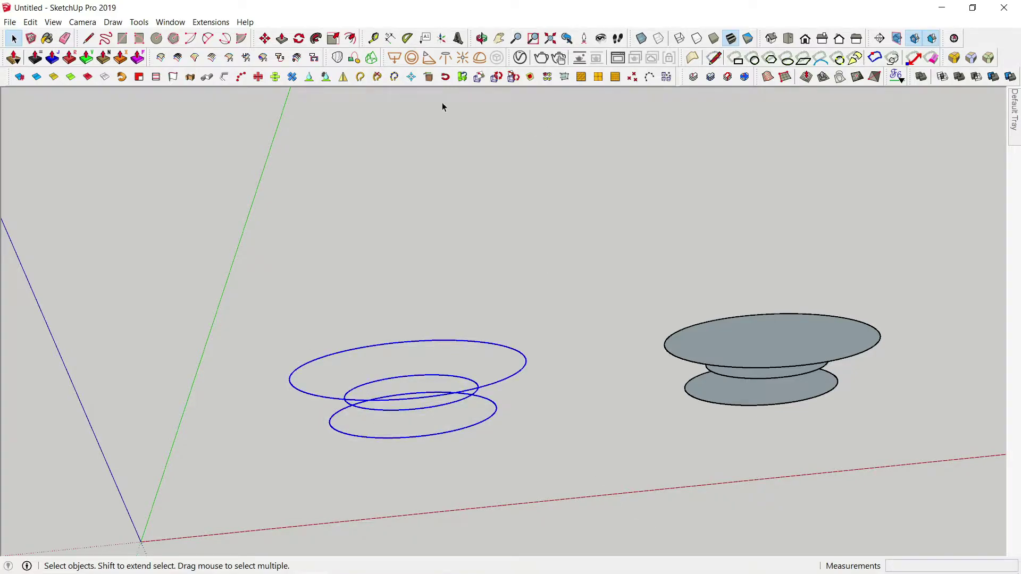
click(355, 57)
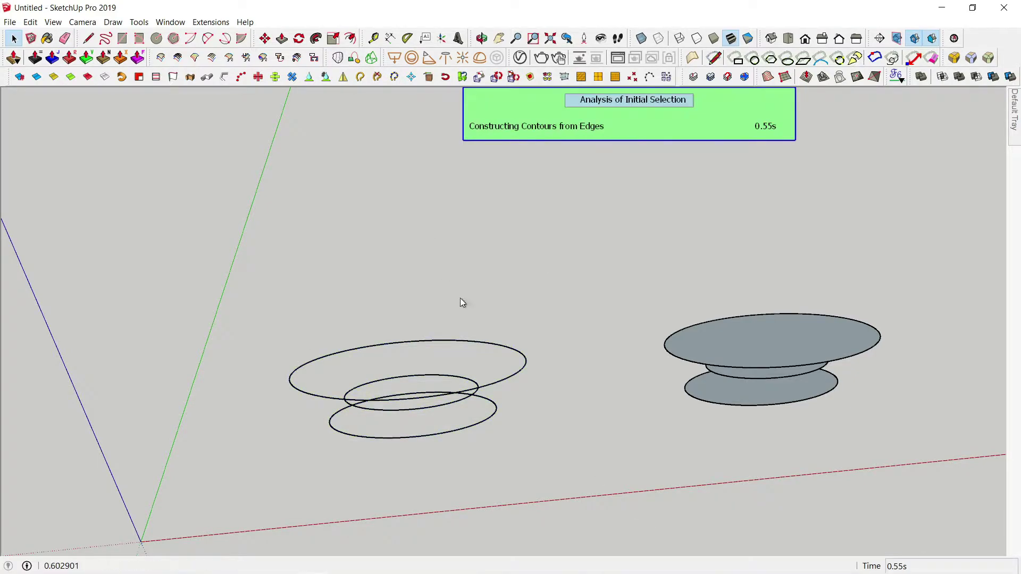
middle_drag(508, 430, 621, 337)
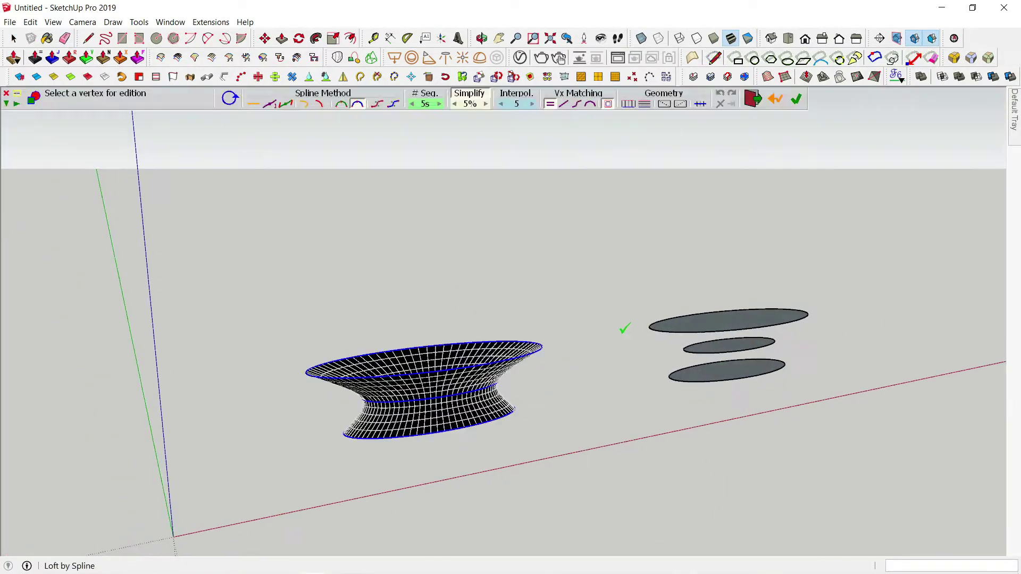
middle_drag(378, 411, 705, 344)
middle_drag(721, 378, 424, 440)
Cancel the loft and undo the face deletions and the side copy of the ellipse stack.
key(space)
key(ctrl+z)
key(ctrl+z)
key(ctrl+z)
middle_drag(499, 362, 509, 409)
key(ctrl+z)
scroll(433, 403, down, 1)
Lower the top ellipse by 50 mm along the blue axis.
click(509, 409)
scroll(441, 375, up, 3)
click(438, 374)
middle_drag(438, 376, 497, 283)
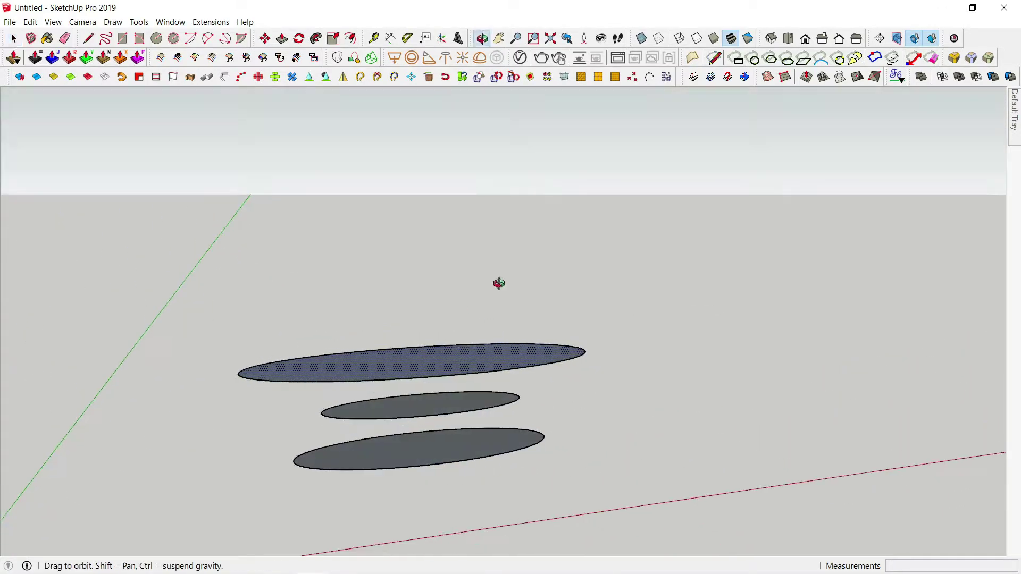
key(m)
click(601, 358)
key(Return)
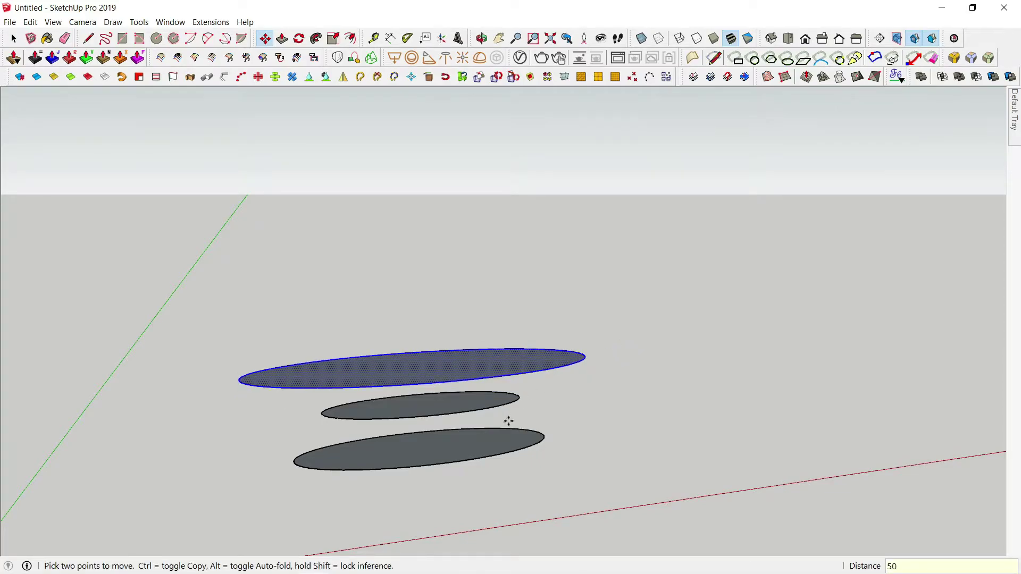
key(space)
Scale the bottom ellipse uniformly about its centre to 1.04.
scroll(479, 458, up, 3)
middle_drag(441, 432, 433, 471)
click(439, 441)
double_click(439, 441)
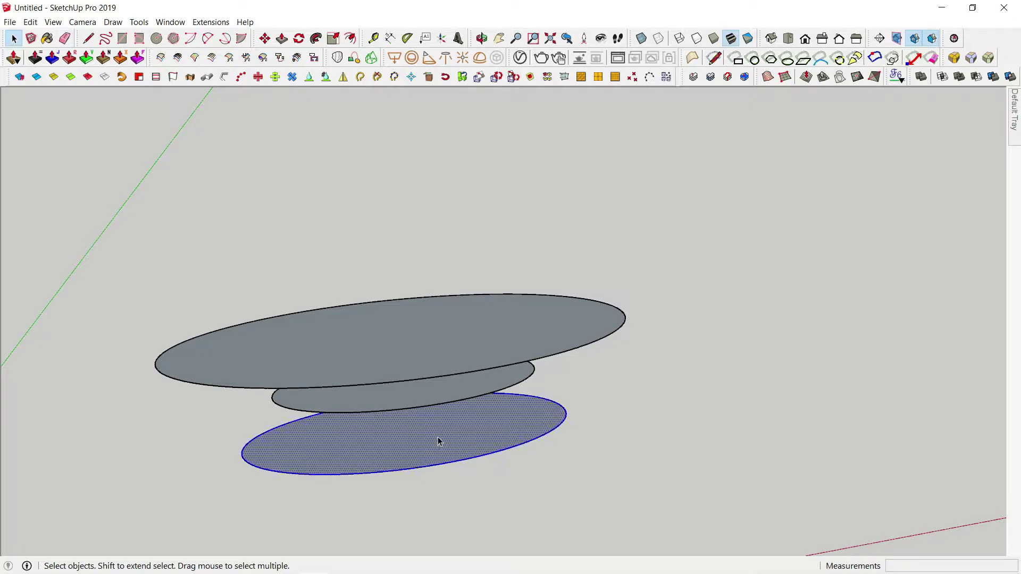
key(s)
click(585, 443)
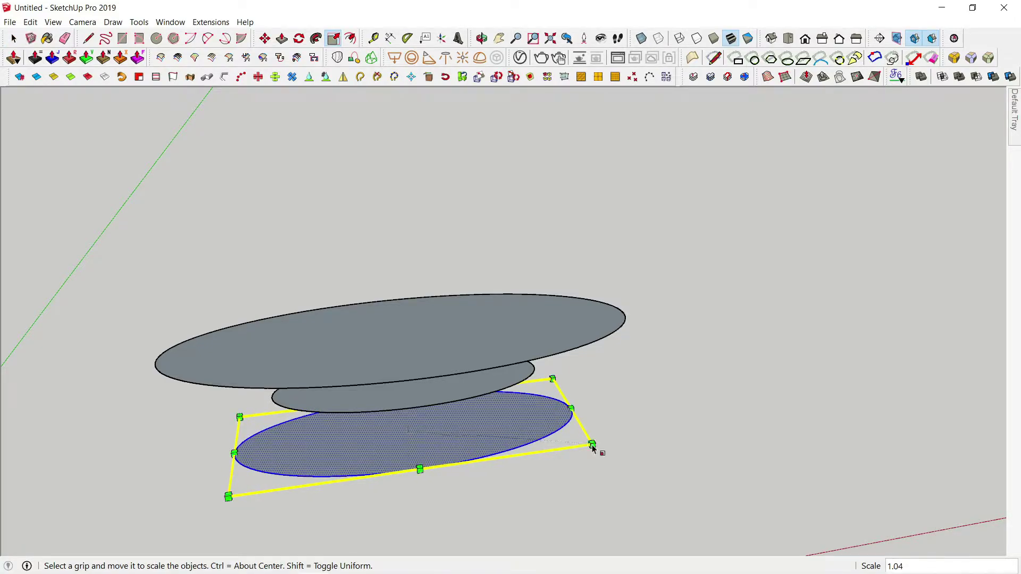
key(space)
Copy all three ellipses to the side, constrained to the red axis.
middle_drag(570, 480, 416, 477)
scroll(416, 477, down, 1)
drag(259, 300, 625, 493)
drag(198, 246, 649, 553)
key(m)
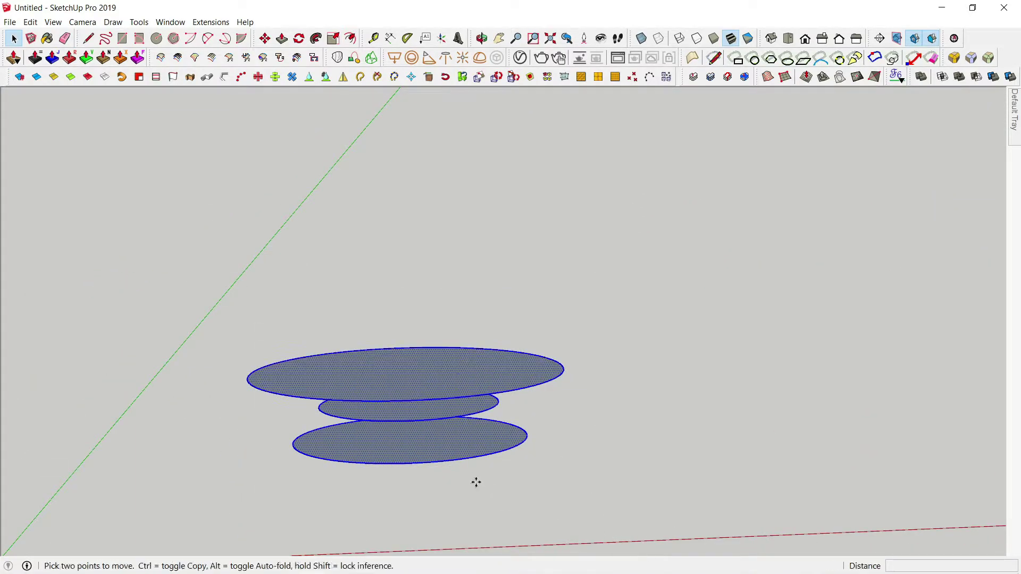
click(478, 482)
key(ctrl)
middle_drag(600, 484, 729, 497)
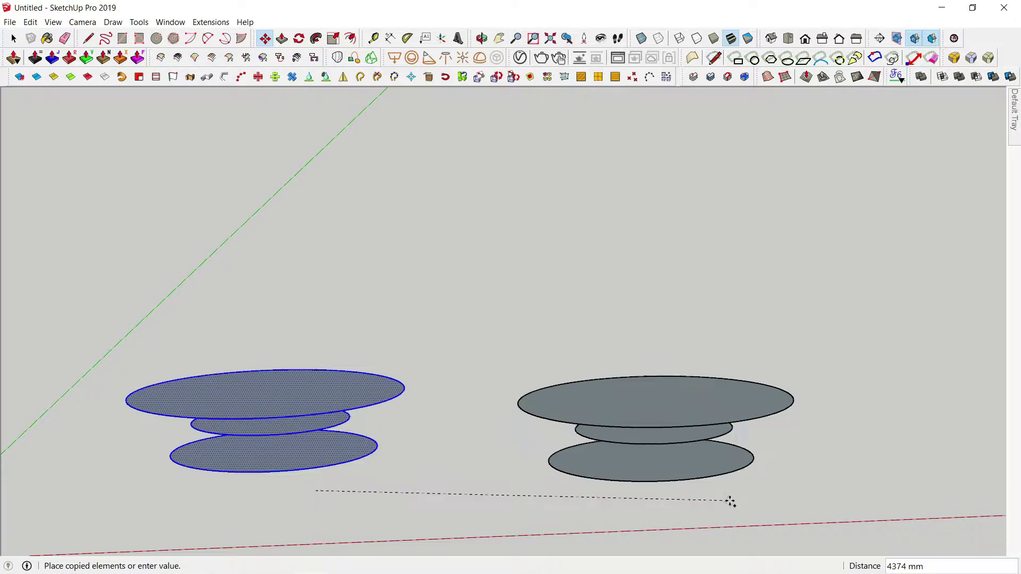
key(Left)
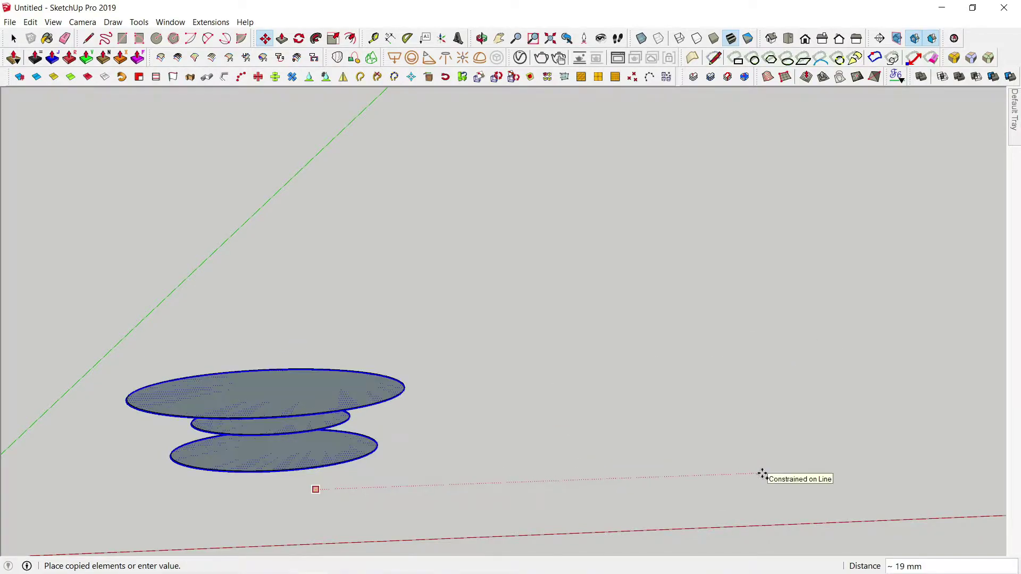
key(Right)
key(Return)
key(space)
Delete the three faces of the original ellipse stack so only the outlines remain.
click(262, 388)
key(Delete)
click(265, 436)
key(Delete)
click(272, 455)
key(Delete)
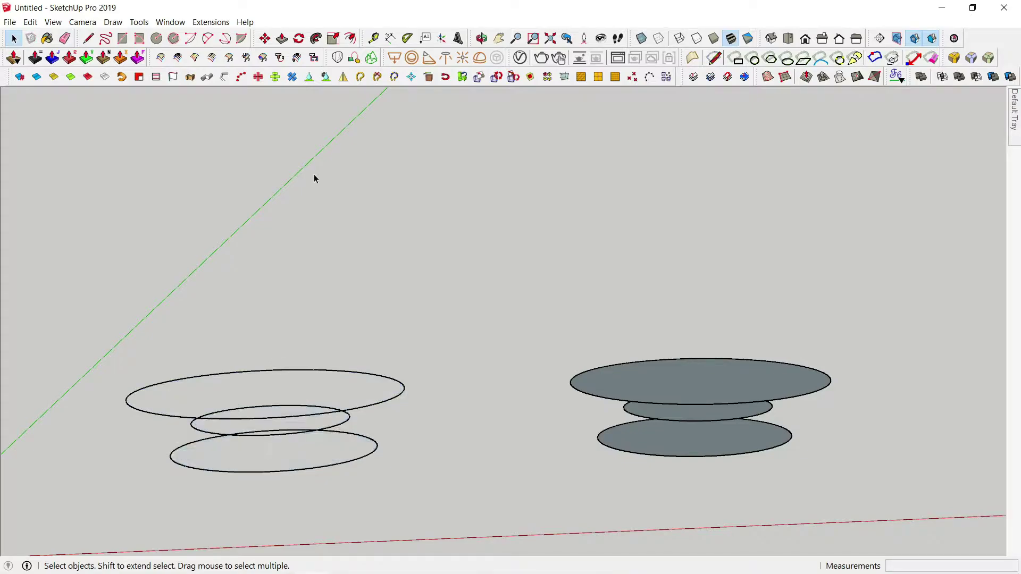
Loft the three ellipse outlines by spline into a waisted surface and accept the result.
drag(65, 296, 433, 522)
middle_drag(376, 266, 413, 212)
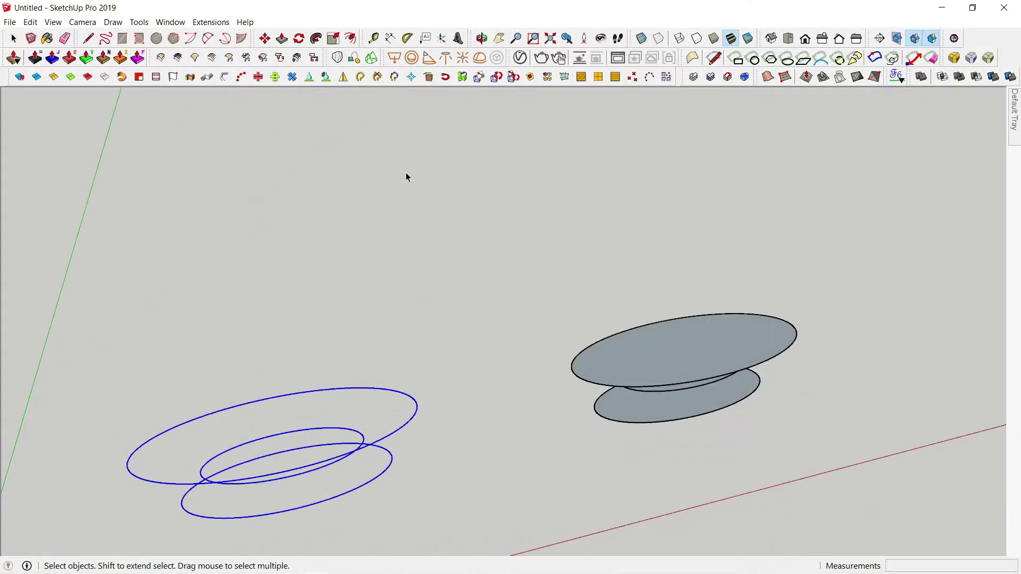
click(343, 77)
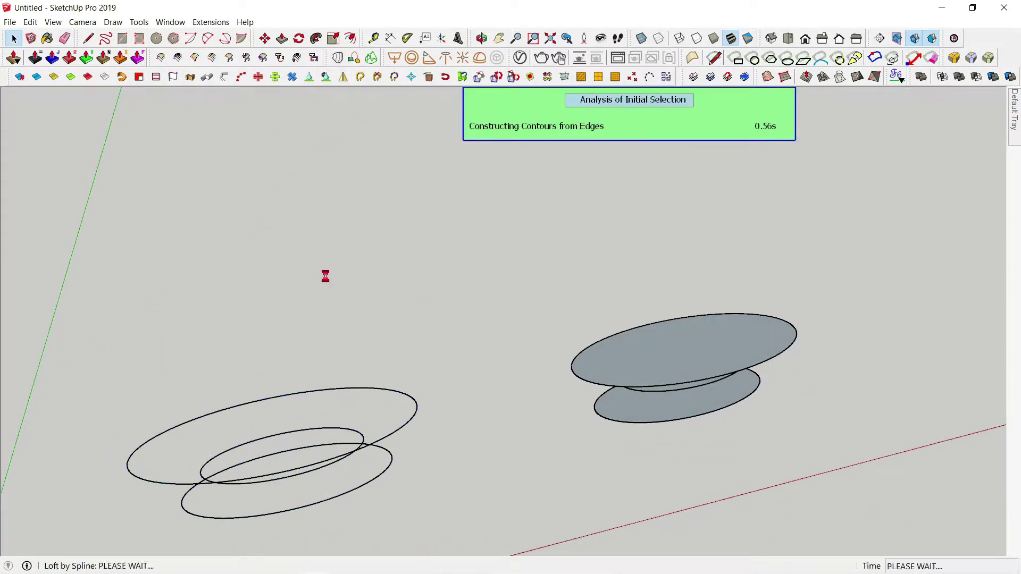
click(364, 312)
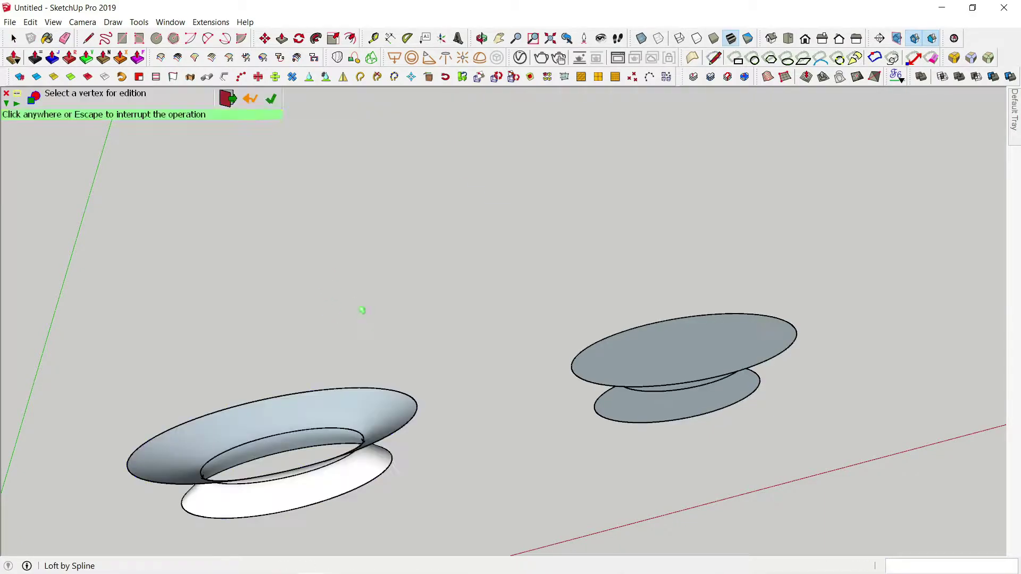
middle_drag(335, 314, 323, 363)
click(322, 364)
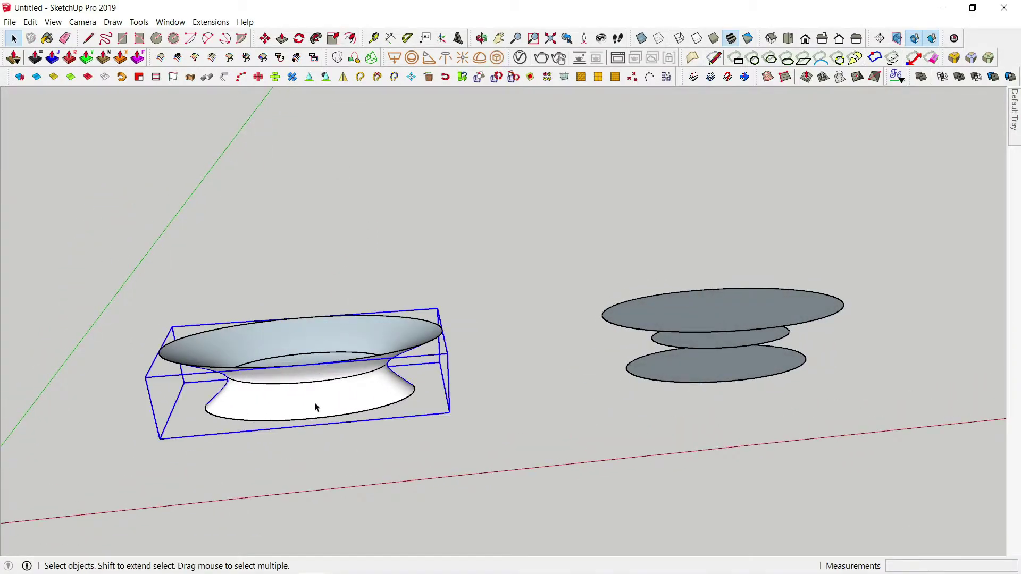
Move the lofted surface group 10000 mm along the red axis, away from its source outlines.
key(m)
click(346, 461)
key(ctrl)
key(ctrl)
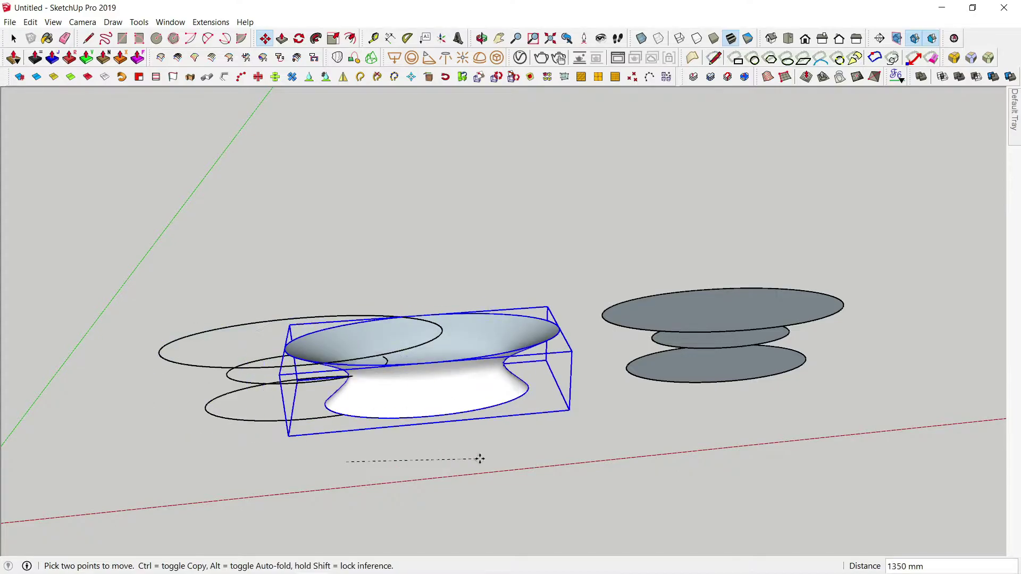
text(10000)
key(Return)
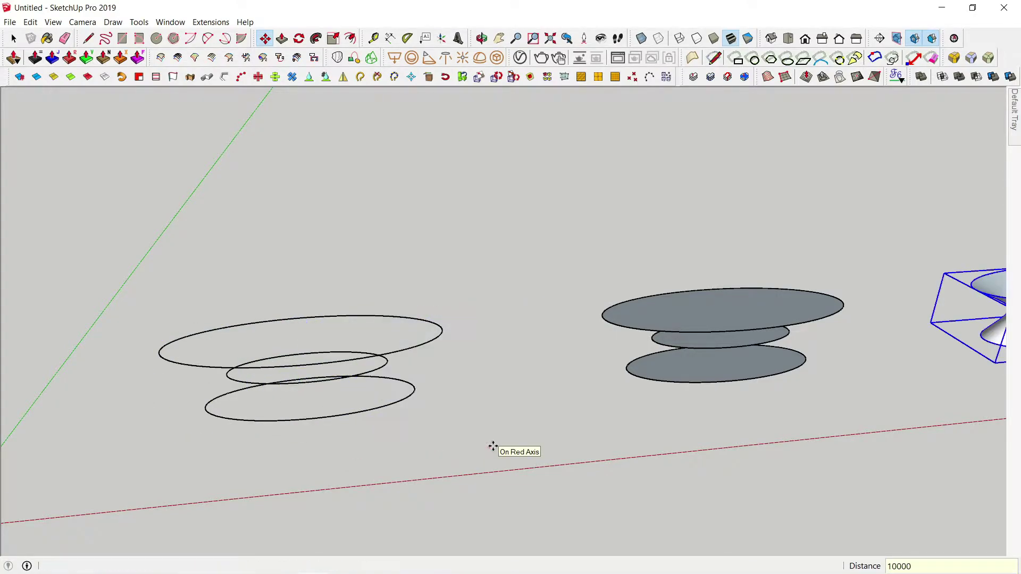
shift+middle_drag(543, 383, 290, 426)
key(space)
click(477, 377)
key(m)
click(469, 457)
key(ctrl)
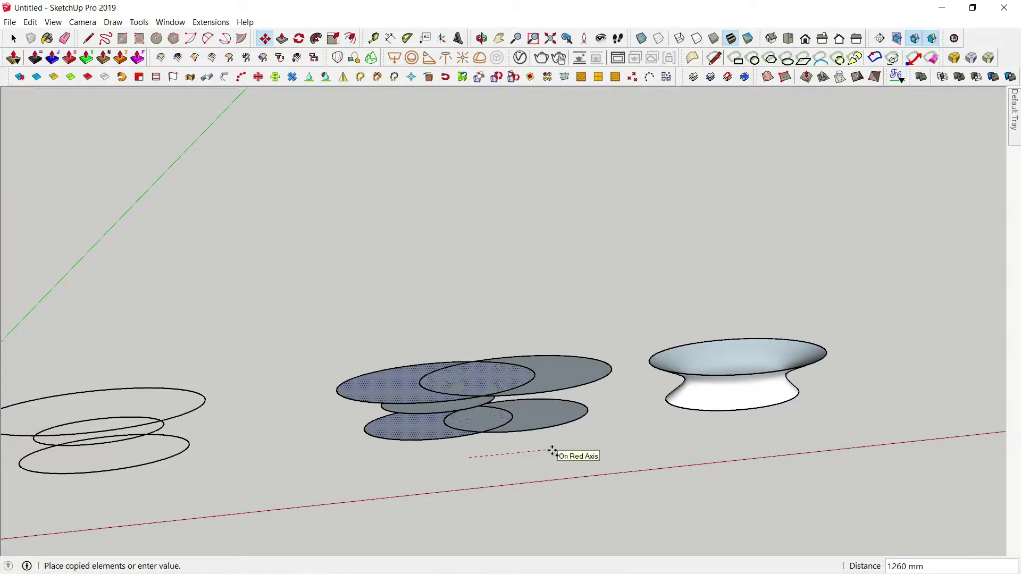
key(Escape)
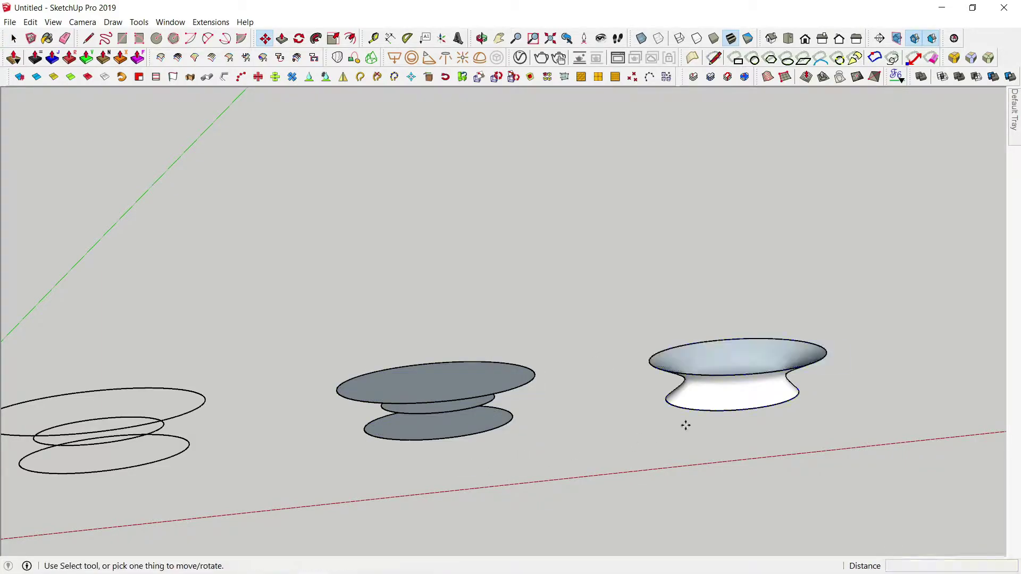
Inside the lofted surface group, cap the upper opening with a face and reverse that face.
key(space)
double_click(743, 402)
middle_drag(734, 401, 523, 406)
double_click(523, 406)
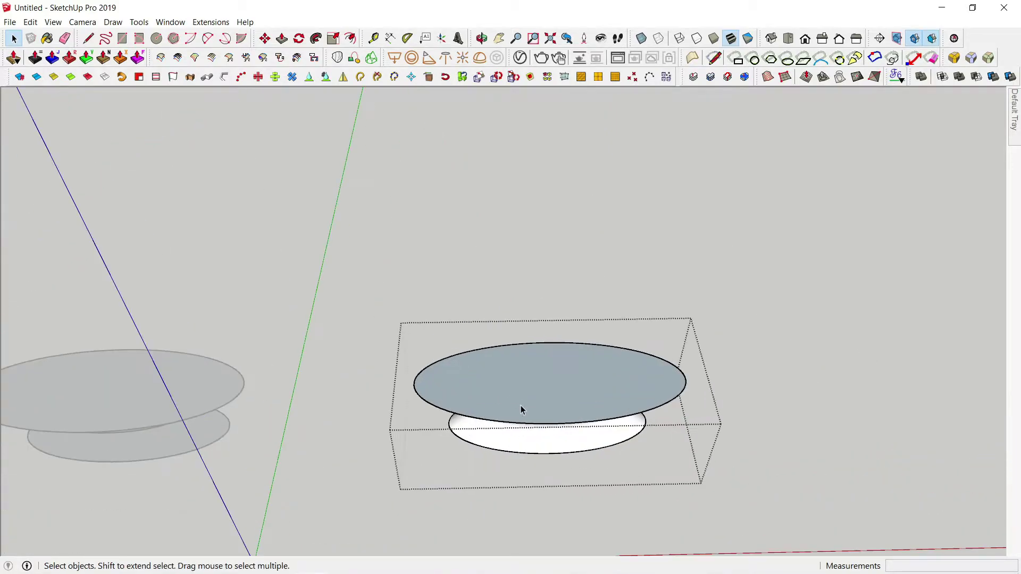
right_click(524, 406)
click(563, 223)
middle_drag(564, 223, 663, 141)
Slice the capped body with Slicer5 along the Z axis using 50 mm spacing and 20 mm thickness, with references and flattening enabled.
click(594, 426)
click(599, 353)
middle_drag(598, 352, 585, 407)
scroll(697, 375, down, 2)
key(Escape)
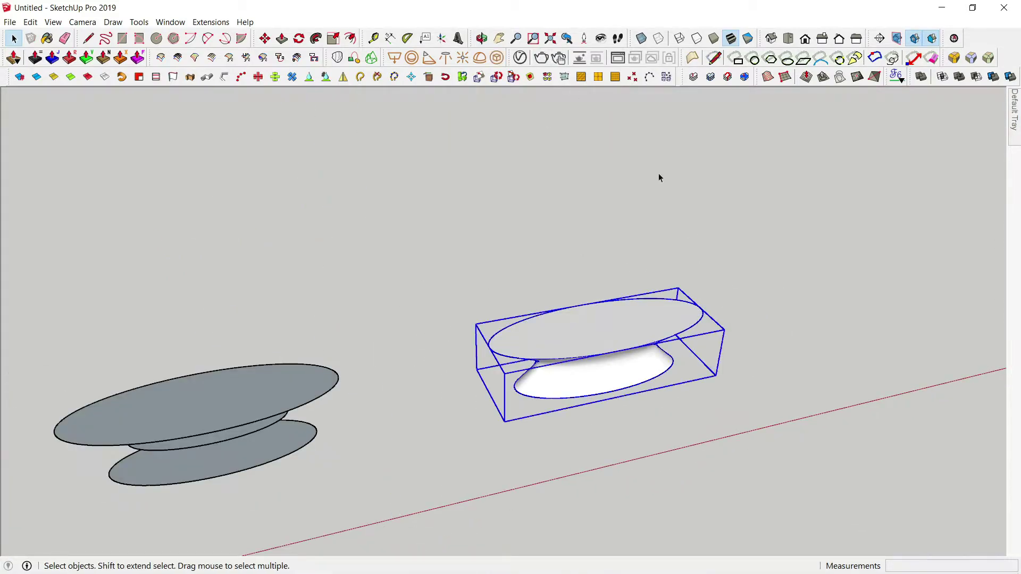
click(694, 77)
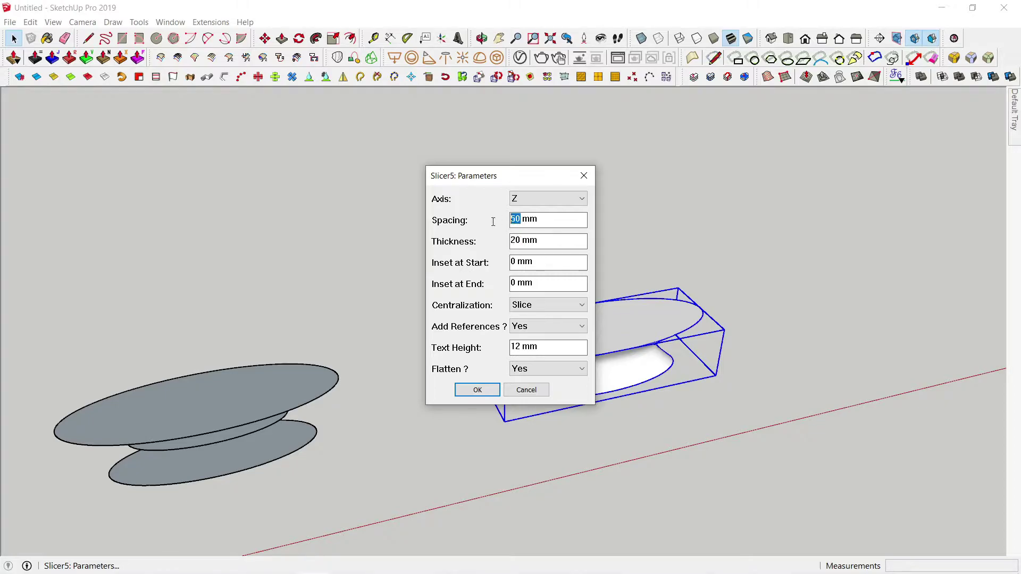
click(478, 390)
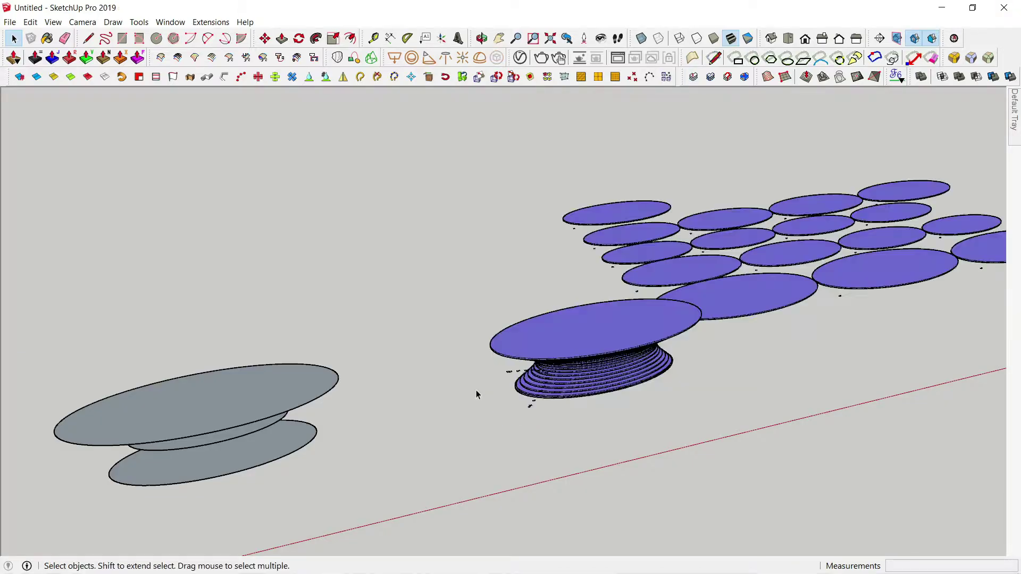
Examine the sliced stack and the flattened slices laid out beside it.
mouse_move(477, 390)
middle_down()
mouse_move(592, 211)
mouse_move(574, 360)
mouse_move(463, 276)
mouse_move(451, 225)
mouse_move(417, 326)
mouse_move(504, 304)
mouse_move(463, 202)
mouse_move(481, 304)
mouse_move(458, 365)
mouse_move(479, 392)
middle_up()
scroll(575, 392, up, 3)
scroll(475, 338, down, 5)
scroll(479, 392, down, 2)
scroll(422, 410, down, 2)
scroll(397, 442, up, 6)
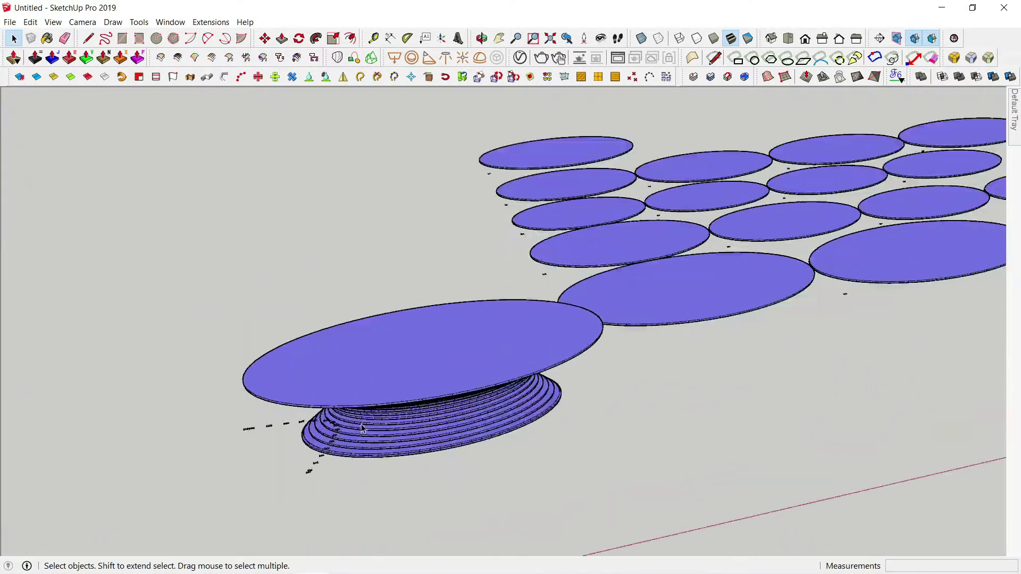
double_click(371, 373)
scroll(422, 399, down, 2)
click(887, 401)
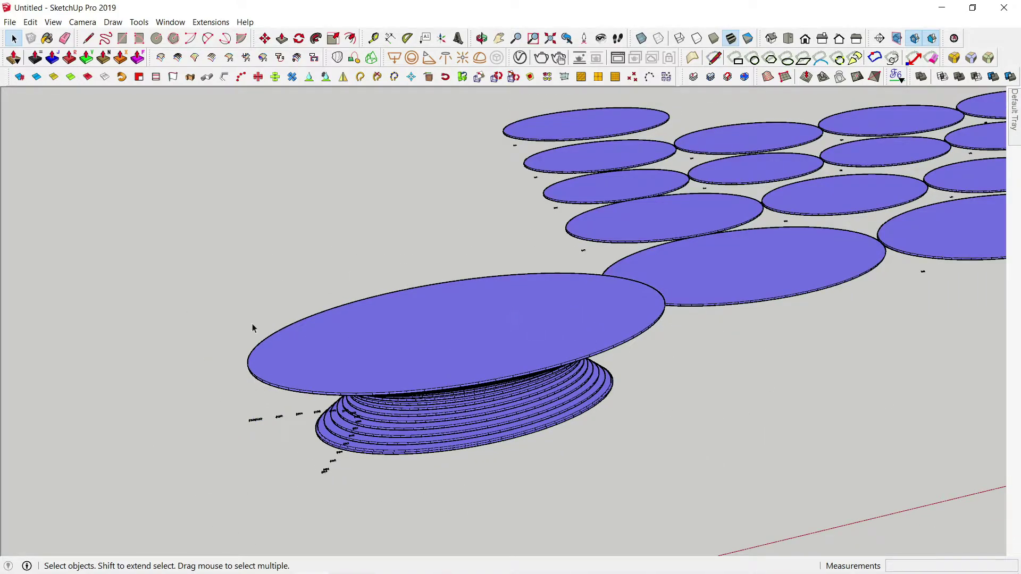
Inspect the stepped layers of the stack up close together with their reference labels and the flattened slices.
scroll(223, 311, down, 2)
middle_drag(324, 311, 360, 468)
scroll(409, 400, up, 6)
scroll(412, 408, down, 4)
middle_drag(413, 407, 326, 381)
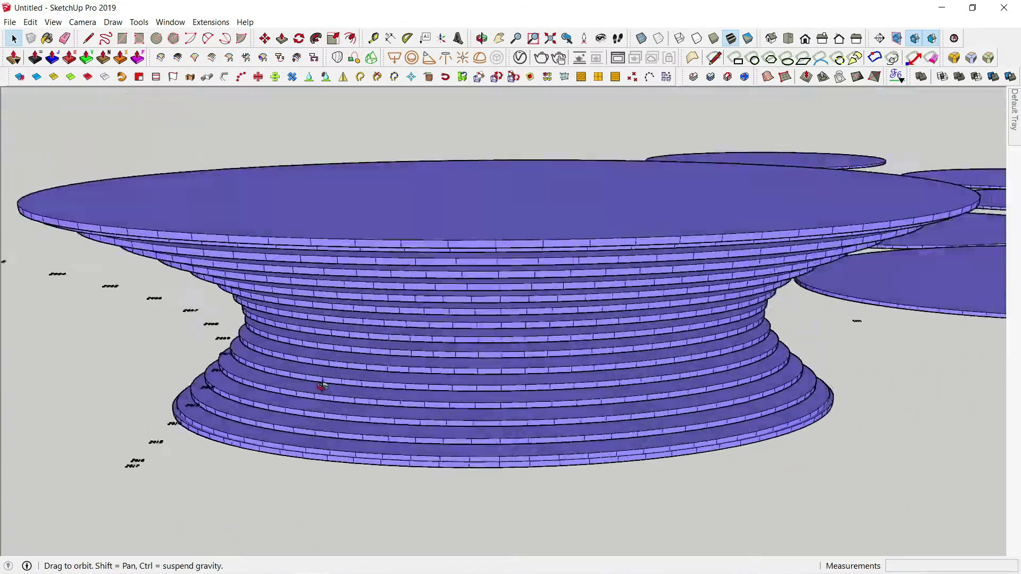
scroll(326, 381, down, 2)
scroll(63, 336, up, 8)
scroll(63, 336, up, 4)
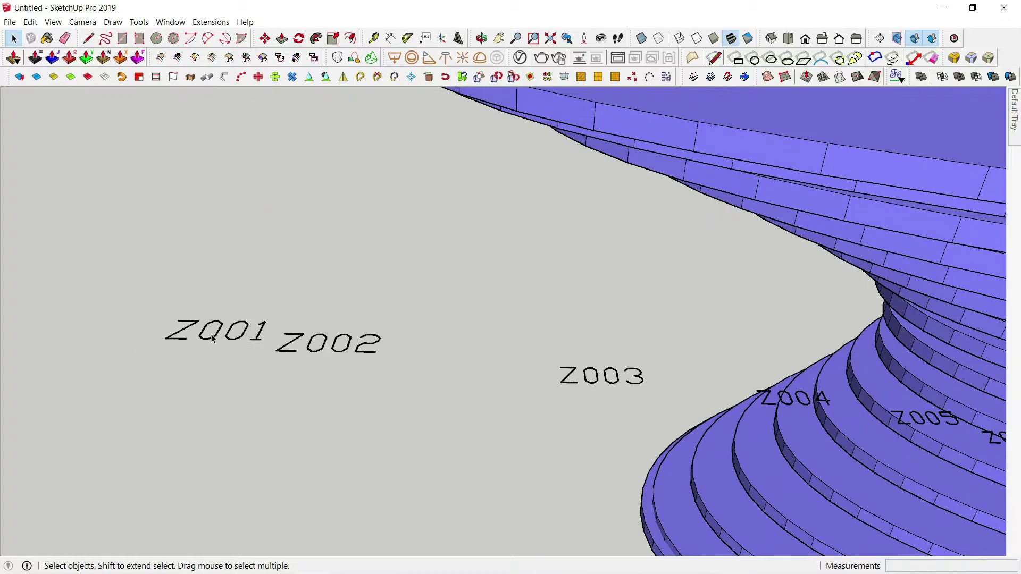
scroll(284, 342, down, 5)
middle_drag(478, 277, 538, 340)
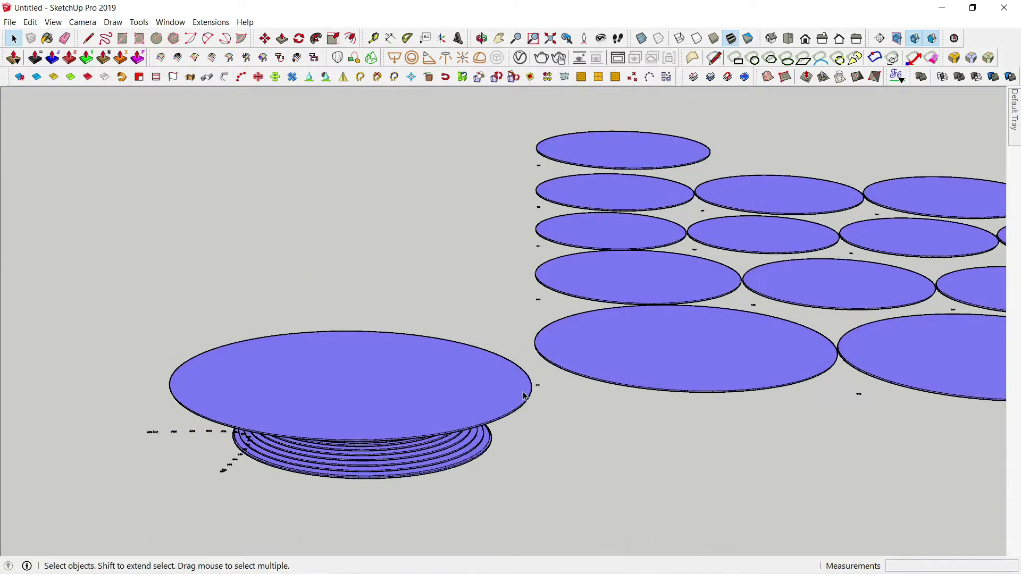
scroll(560, 380, up, 8)
scroll(560, 379, up, 2)
scroll(520, 386, down, 6)
middle_drag(483, 389, 395, 365)
With the sliced stack selected, add Plywood C 50cm from V-Ray's Wood & Laminate library to the scene materials.
drag(107, 233, 679, 548)
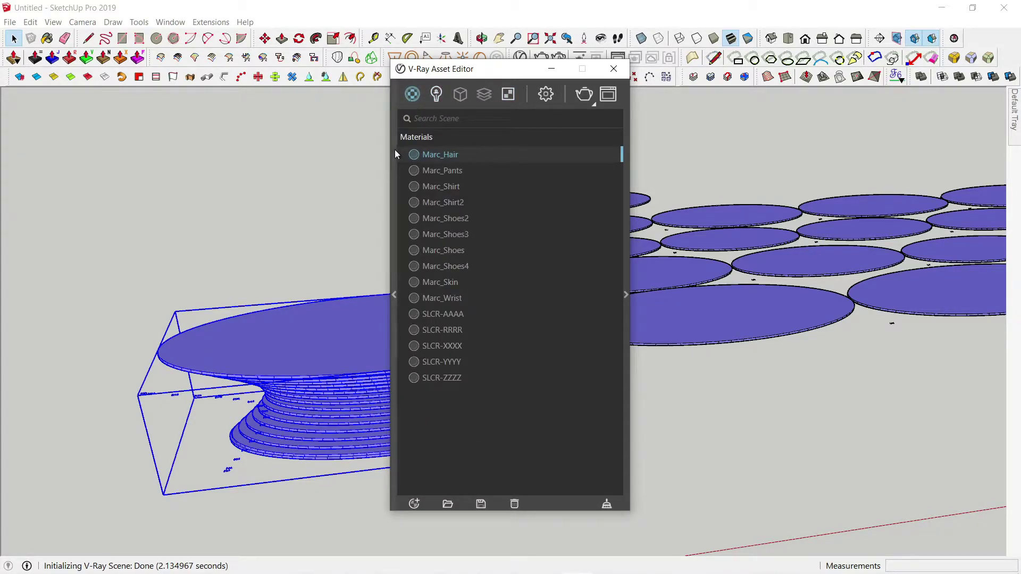
click(394, 149)
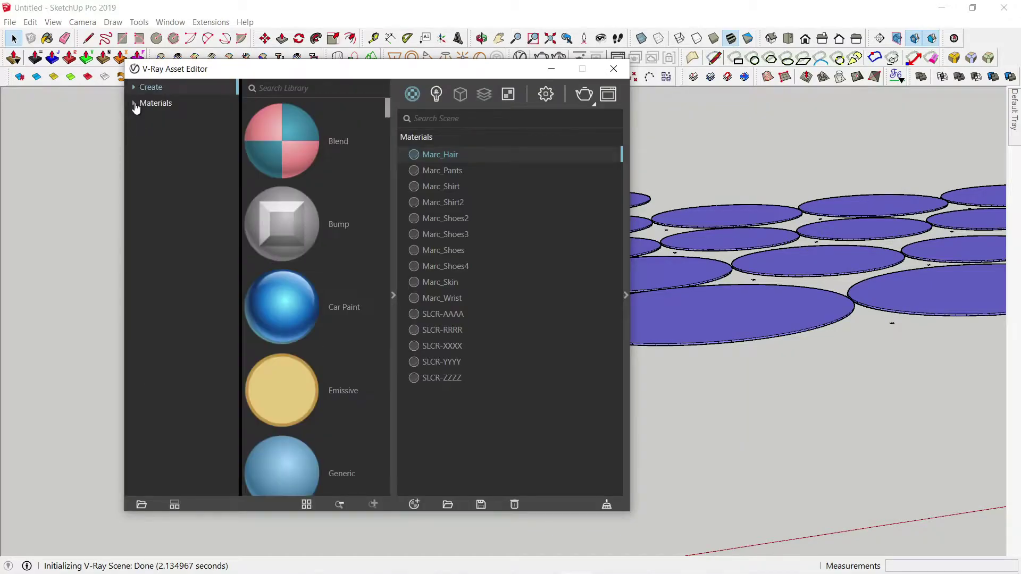
click(136, 105)
click(166, 421)
scroll(303, 336, down, 20)
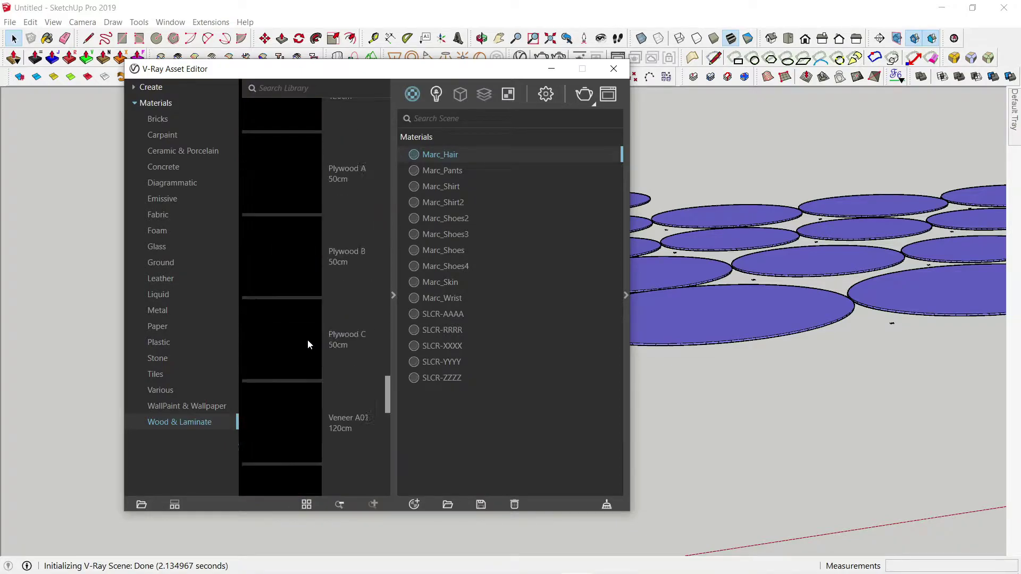
scroll(308, 341, down, 5)
scroll(293, 304, up, 4)
drag(335, 79, 621, 117)
drag(574, 312, 761, 351)
Apply the Plywood_C_50cm material to the selected sliced stack and put the asset editor away.
right_click(762, 348)
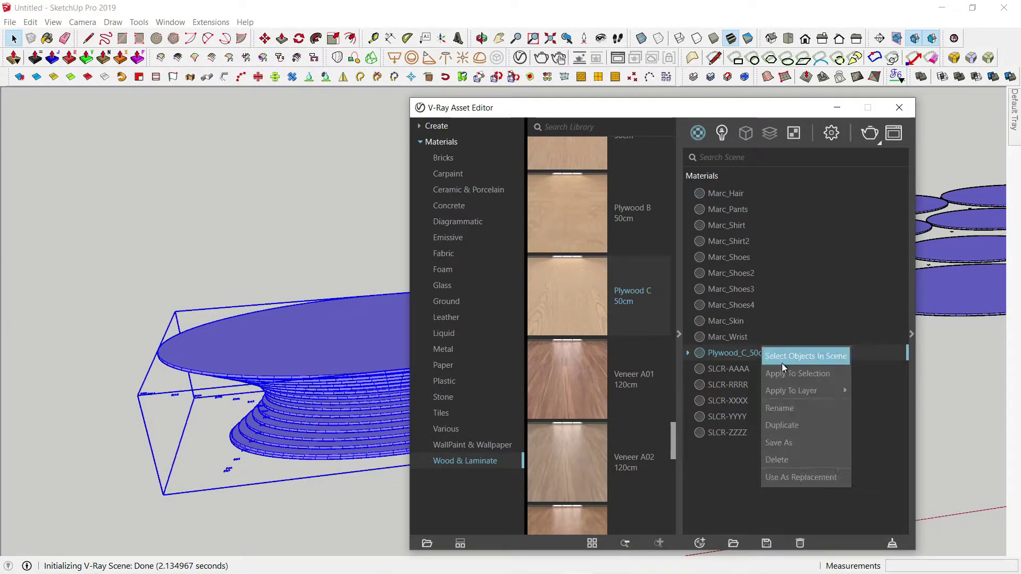
click(783, 358)
click(831, 110)
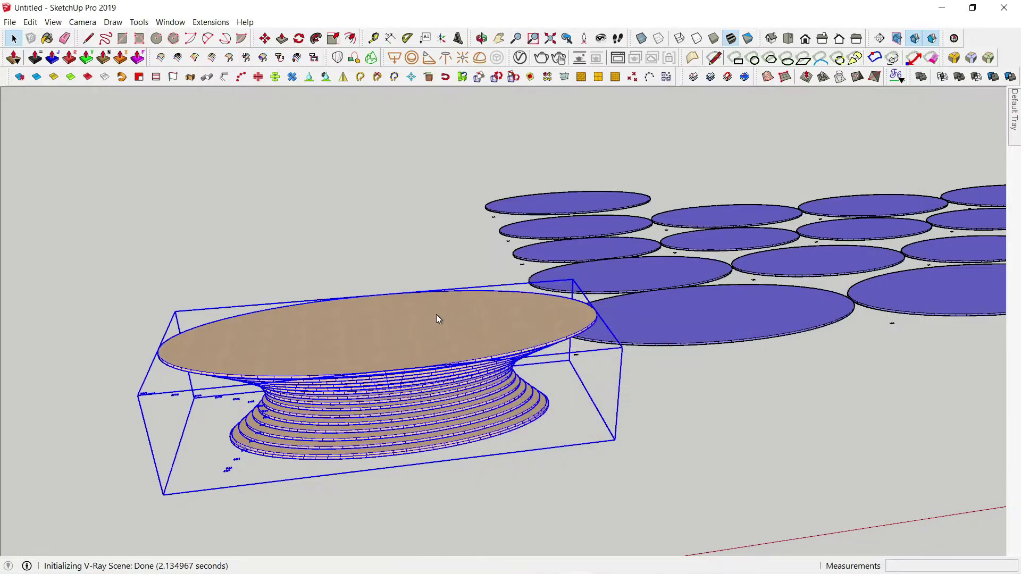
Set the Plywood_C_50cm texture size to 1500 mm by 1500 mm.
scroll(418, 334, up, 5)
scroll(428, 330, down, 4)
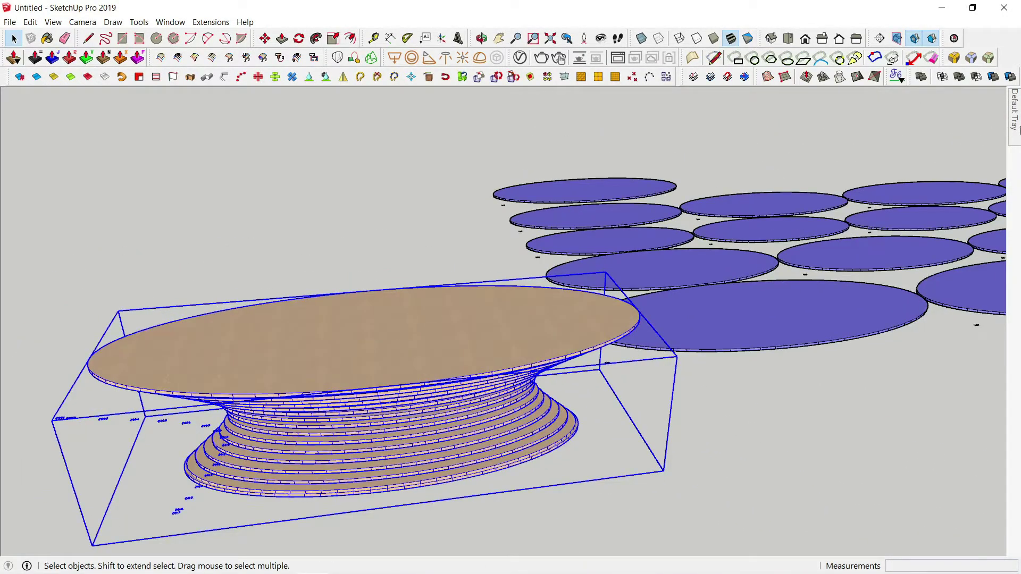
mouse_move(1018, 131)
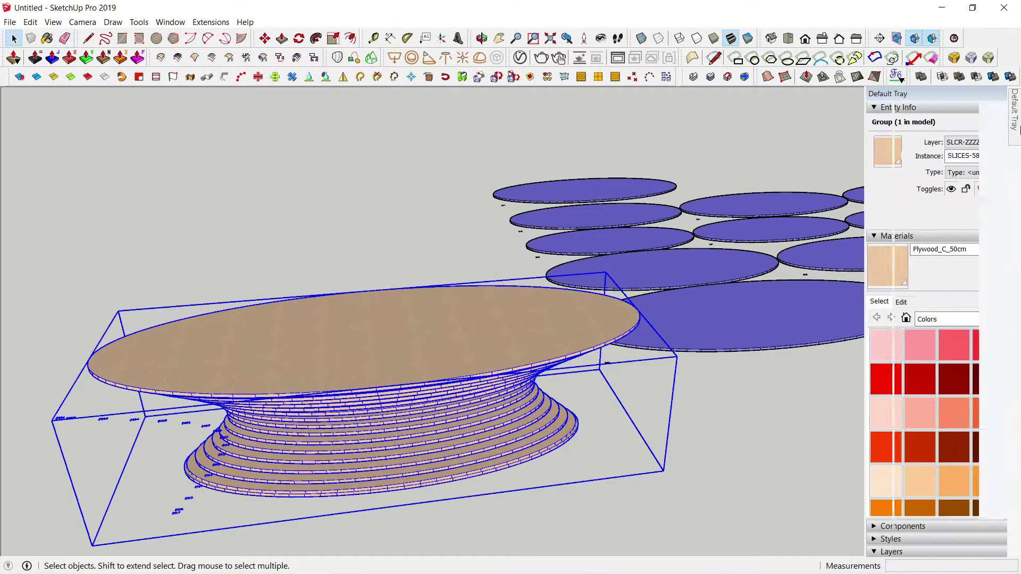
click(874, 302)
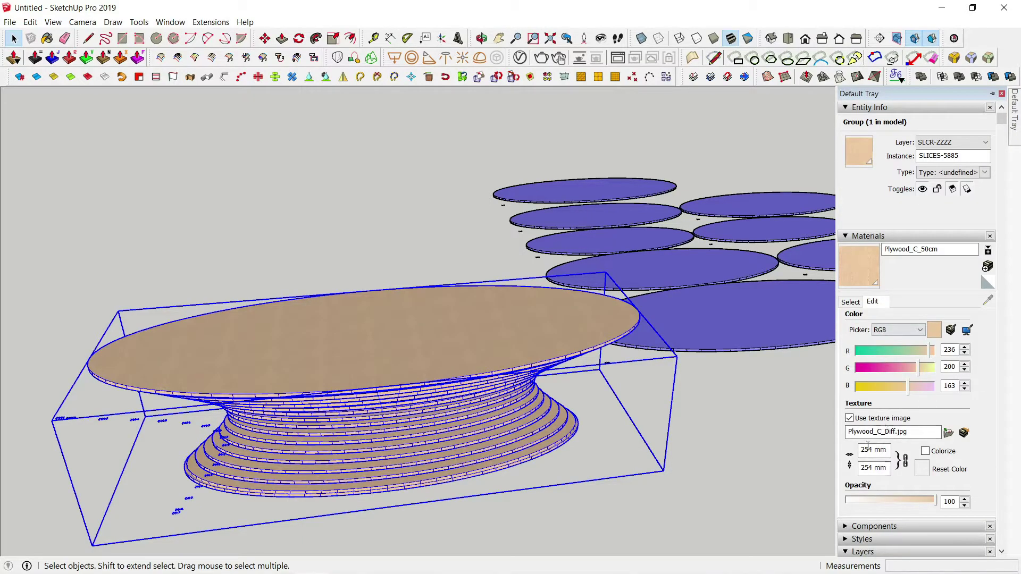
double_click(875, 450)
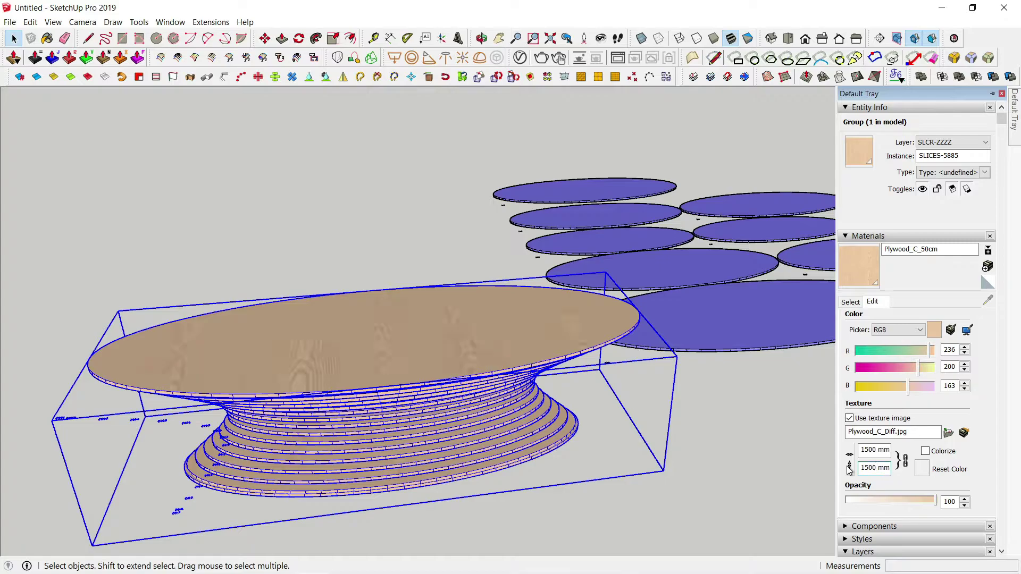
click(722, 430)
Open the topmost slice's nested group and paint its upper face directly with the plywood material.
double_click(436, 335)
scroll(422, 345, up, 4)
click(418, 371)
double_click(423, 348)
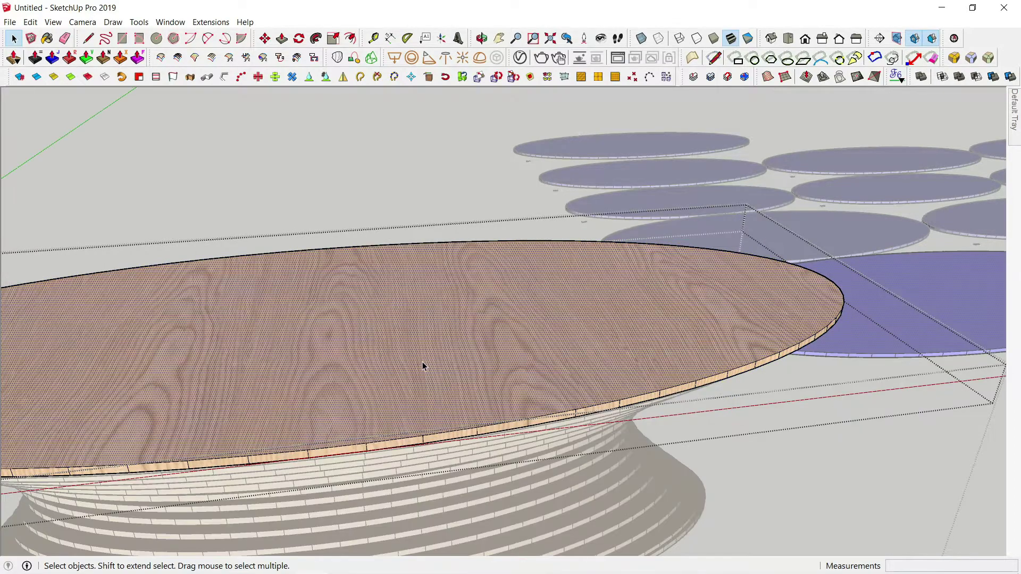
right_click(422, 363)
click(340, 350)
key(b)
click(339, 351)
Rotate the plywood texture on the topmost slice's face a quarter turn with texture positioning, and leave the nested group.
right_click(338, 351)
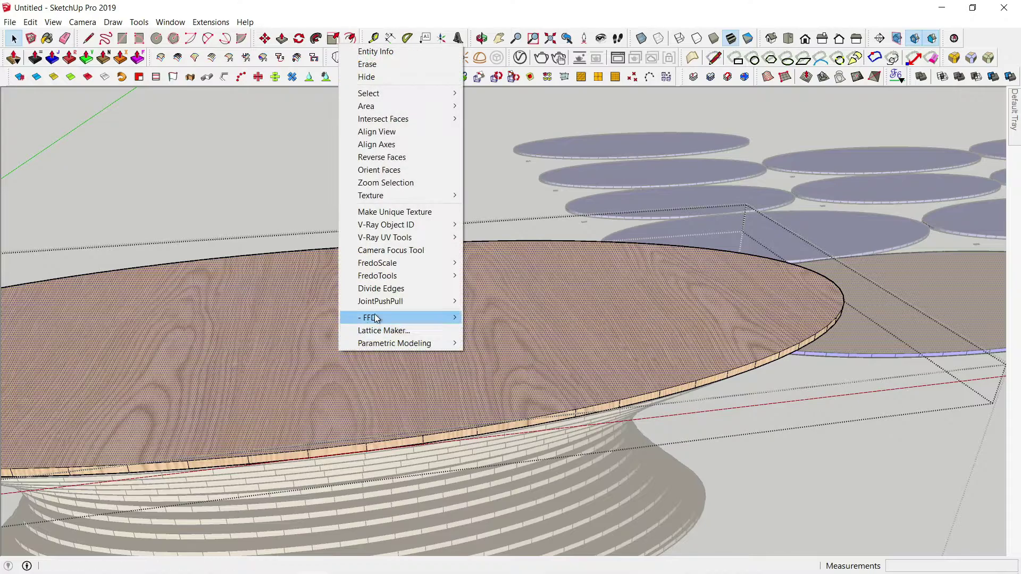
click(510, 198)
scroll(529, 276, down, 2)
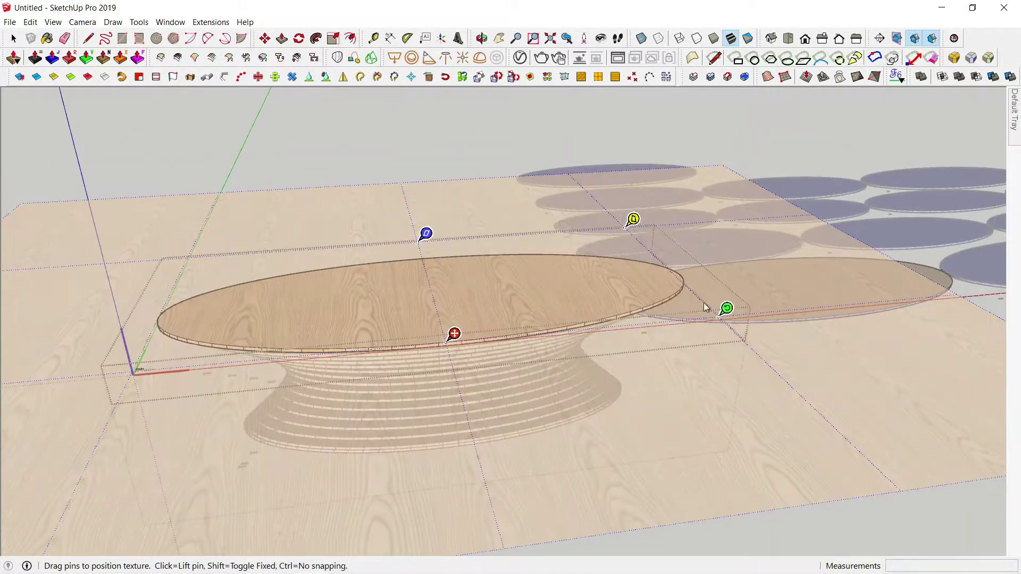
drag(729, 313, 501, 502)
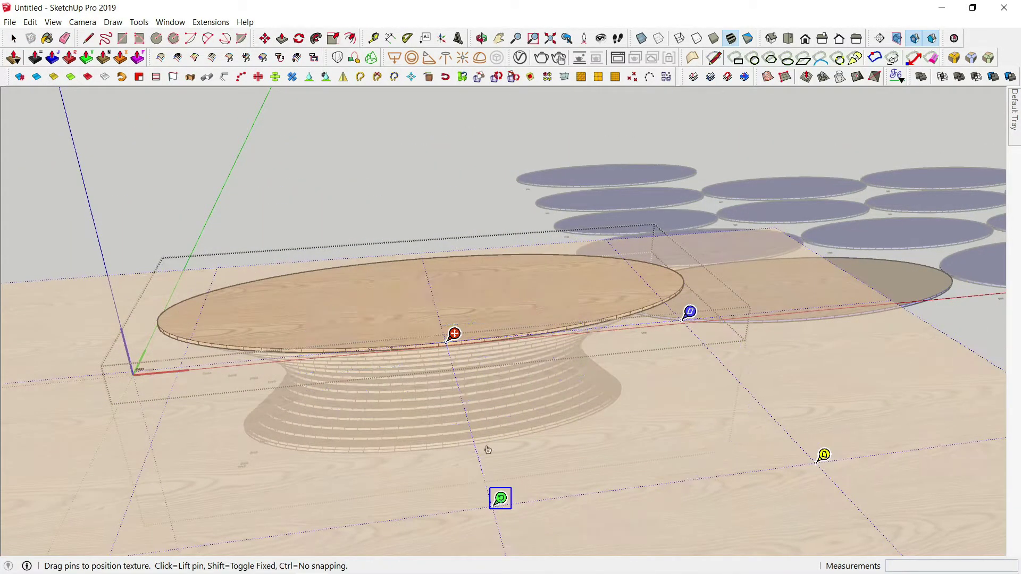
click(477, 168)
scroll(490, 328, up, 2)
click(899, 407)
click(900, 401)
Move the plywood stack along the red axis to open space beyond the flattened slices.
middle_drag(522, 385, 665, 396)
scroll(666, 327, down, 4)
middle_drag(665, 331, 441, 319)
scroll(410, 394, up, 4)
scroll(434, 283, down, 3)
click(434, 283)
scroll(447, 303, up, 3)
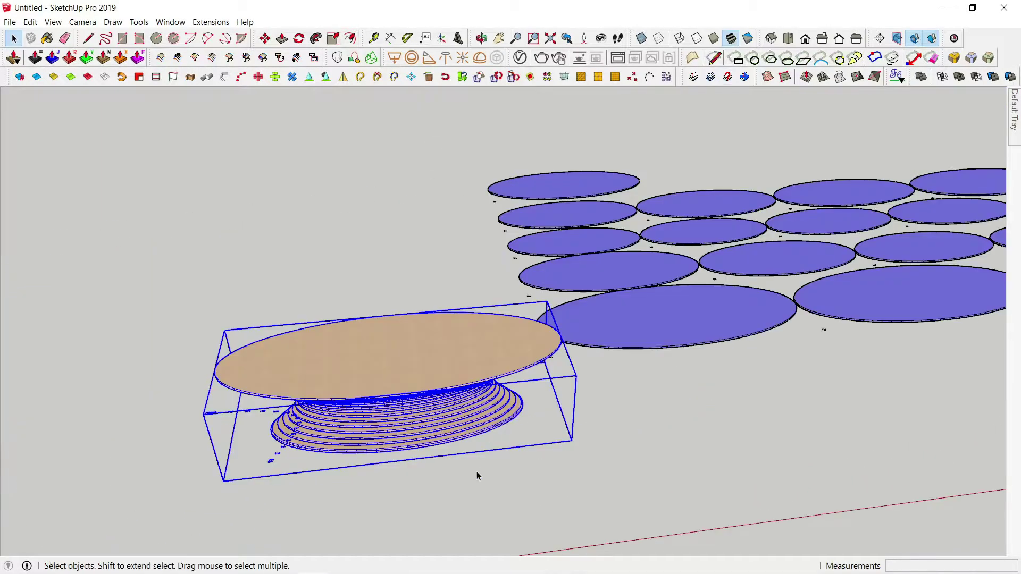
key(m)
click(471, 481)
scroll(671, 429, down, 2)
shift+middle_drag(851, 373, 255, 420)
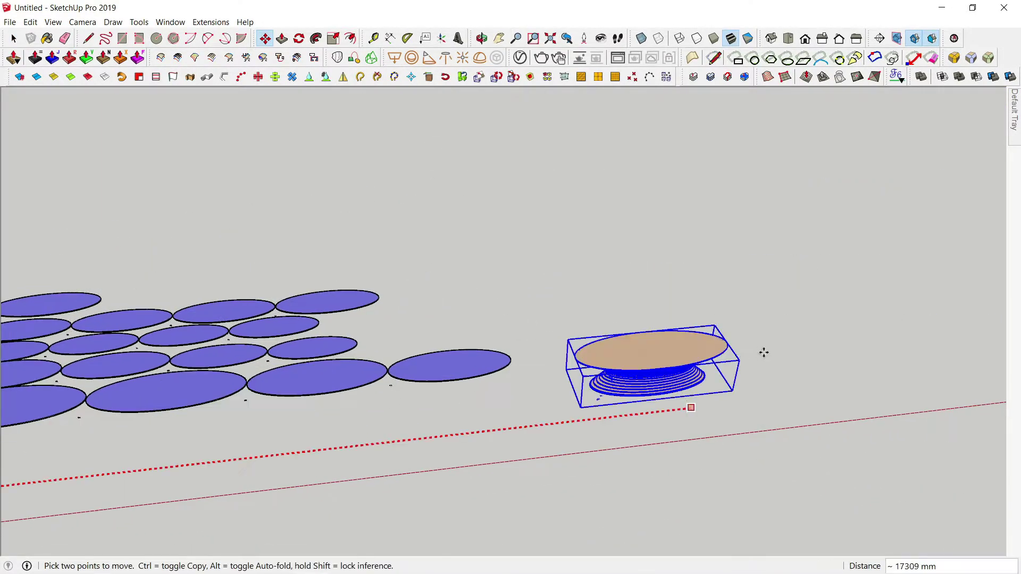
shift+middle_drag(892, 319, 390, 388)
click(398, 388)
scroll(363, 442, up, 4)
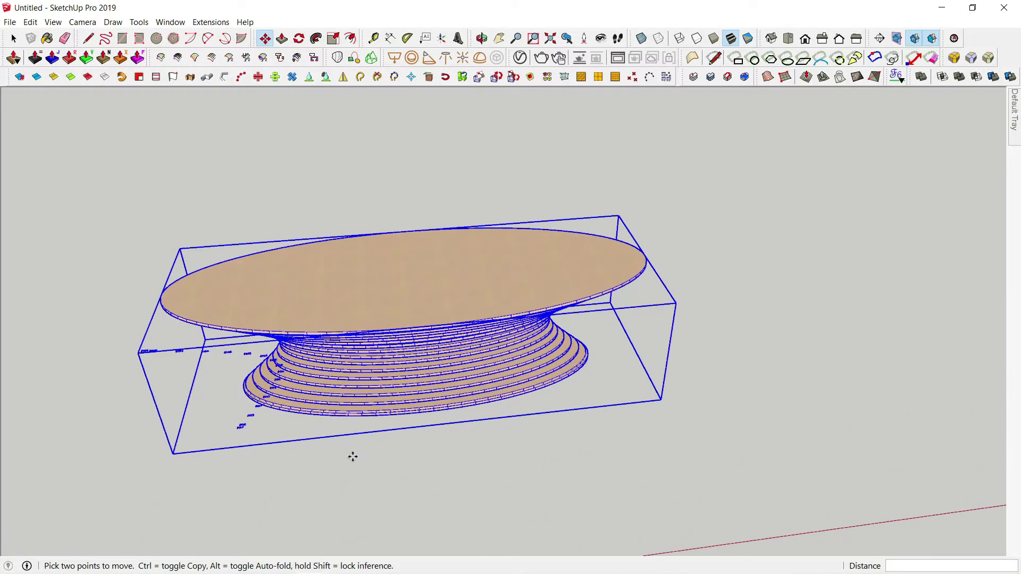
middle_drag(353, 455, 396, 447)
key(space)
click(397, 447)
Draw a floor rectangle of about 14300 by 16080 mm around the plywood stack.
scroll(330, 421, down, 2)
scroll(330, 420, down, 3)
middle_drag(330, 420, 426, 464)
scroll(425, 464, down, 1)
key(r)
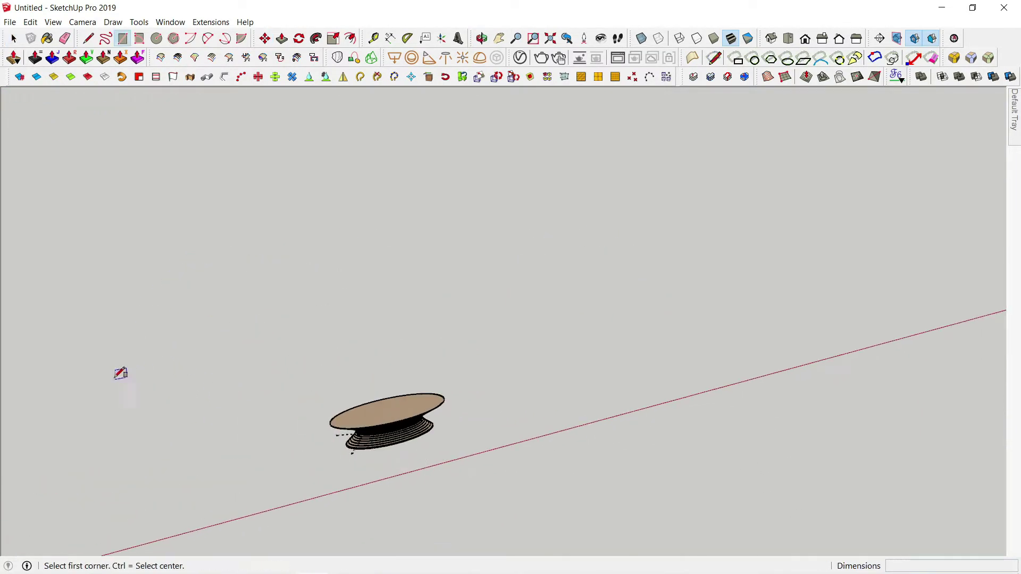
click(118, 376)
scroll(215, 386, down, 3)
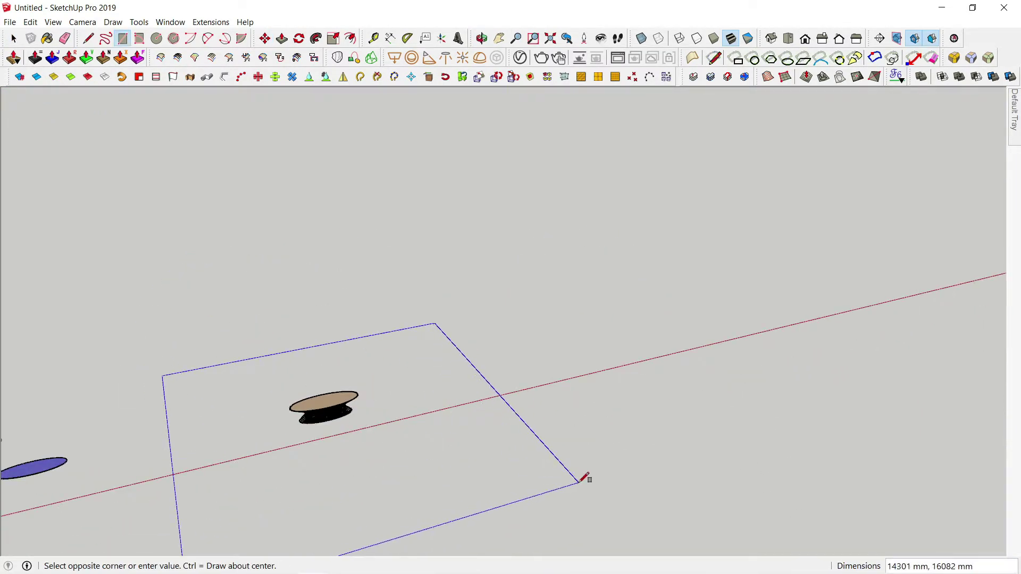
click(577, 481)
Reverse the floor rectangle's face.
key(space)
scroll(525, 473, up, 2)
right_click(524, 473)
click(573, 291)
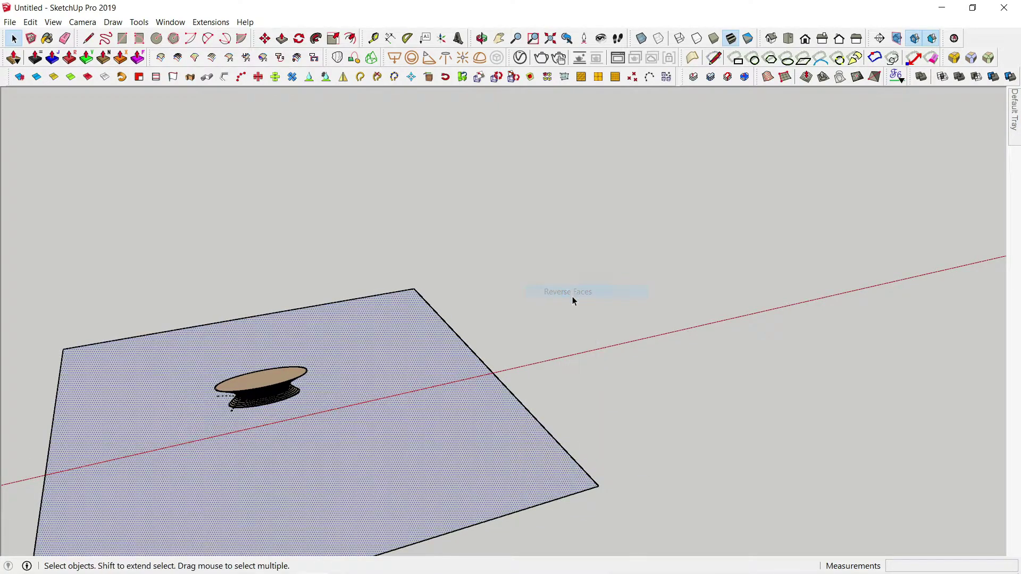
Offset the floor rectangle's outline outward by about 570 mm to form a wall border.
key(f)
click(507, 388)
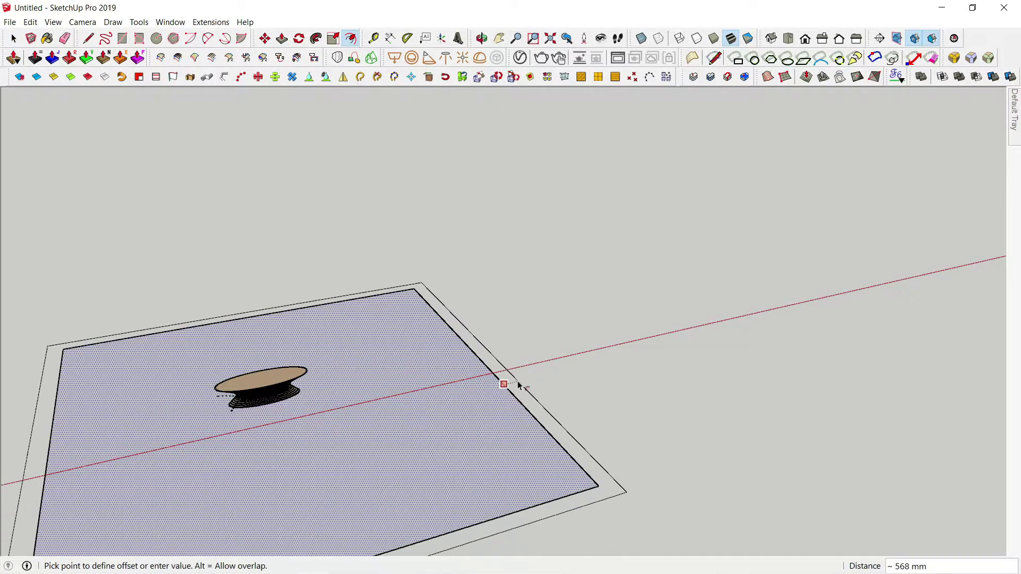
click(520, 387)
key(space)
Push/Pull the border face up about 5650 mm to raise the room's walls.
click(552, 418)
click(550, 423)
key(p)
click(550, 423)
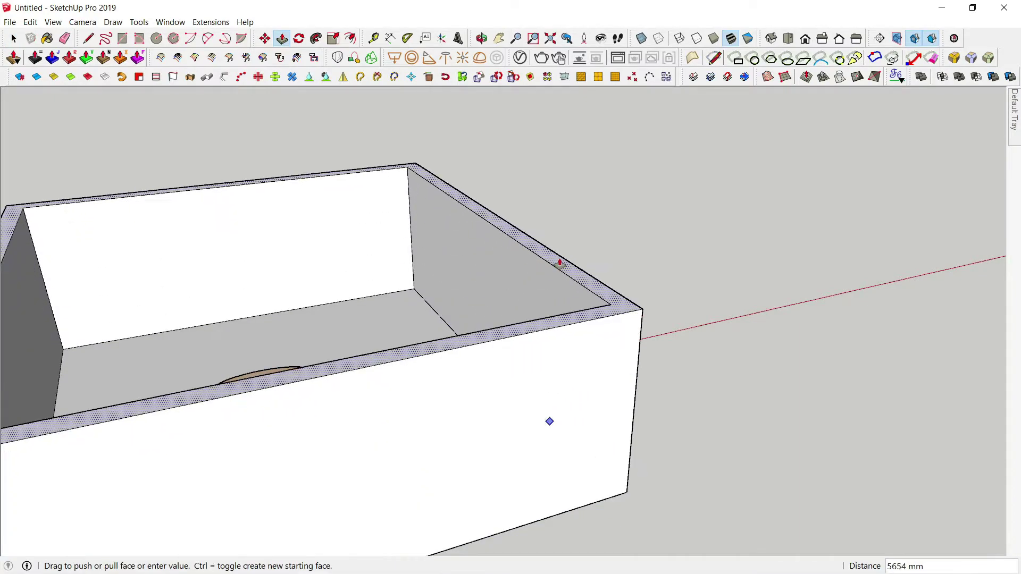
click(561, 262)
key(space)
Draw short lines across the wall top at both front corners to separate the front wall's top face, and select that face.
scroll(496, 364, down, 2)
scroll(538, 334, up, 3)
key(l)
click(574, 323)
click(588, 334)
scroll(587, 333, down, 4)
scroll(371, 321, up, 4)
click(380, 339)
click(391, 349)
key(space)
click(407, 325)
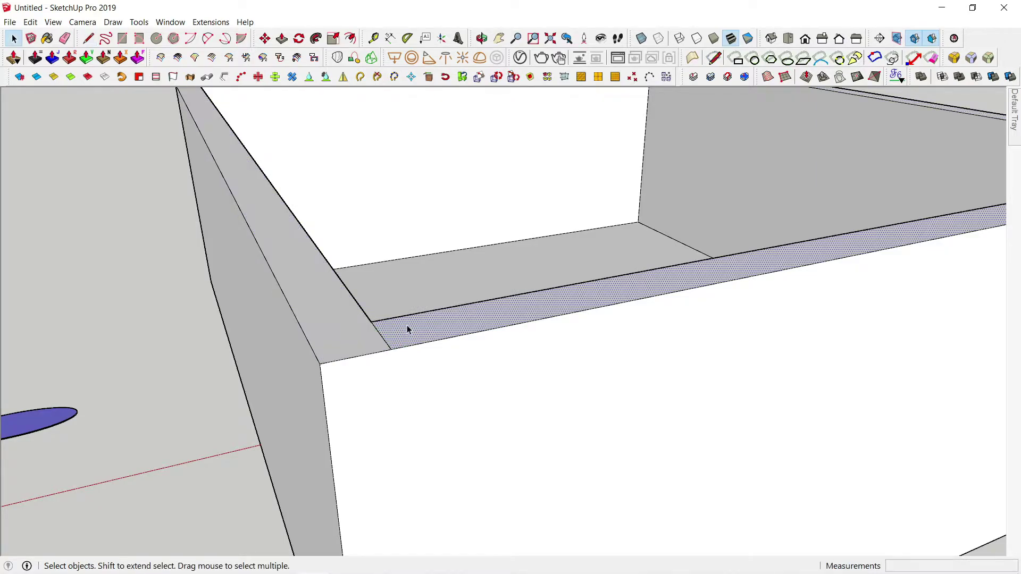
Push/Pull the front wall's separated top face down to floor level to open the room's front.
key(p)
click(407, 325)
scroll(421, 259, down, 1)
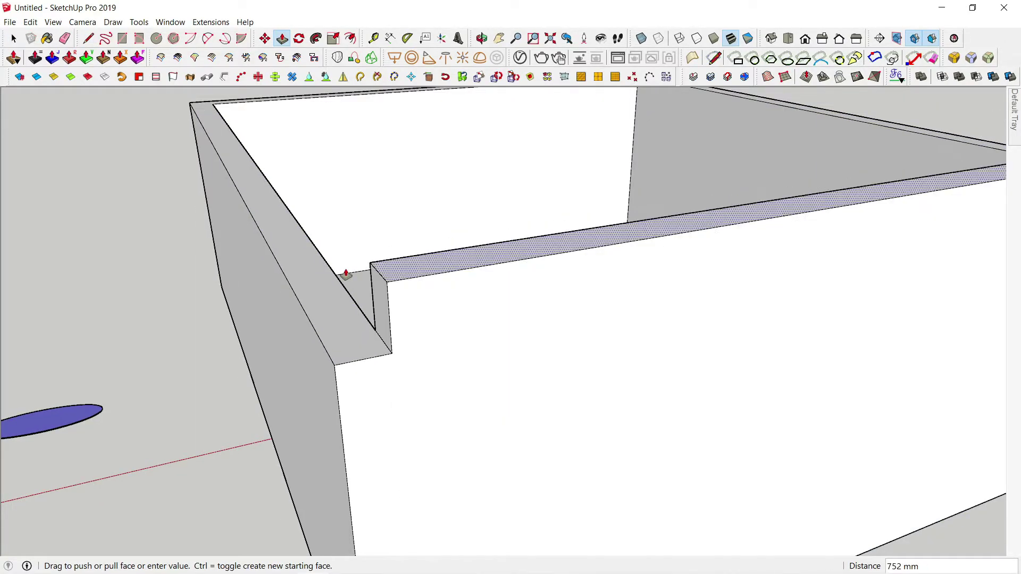
click(346, 278)
key(space)
scroll(383, 298, down, 4)
middle_drag(473, 341, 459, 391)
scroll(454, 320, up, 4)
scroll(453, 319, down, 4)
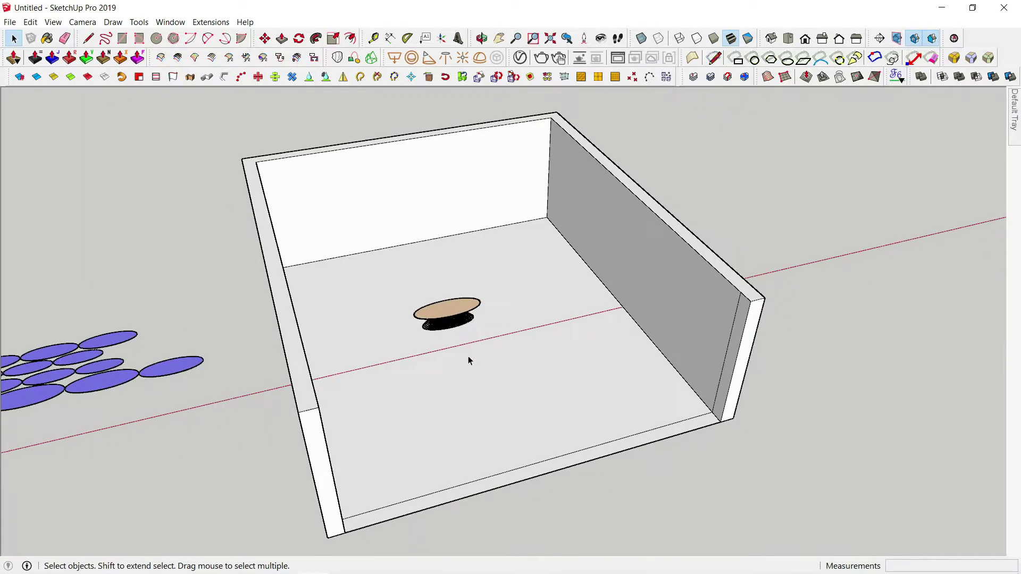
Draw a line about 14300 mm long across the open front between the side walls' upper inner corners to form a ceiling face.
key(l)
click(319, 407)
click(750, 301)
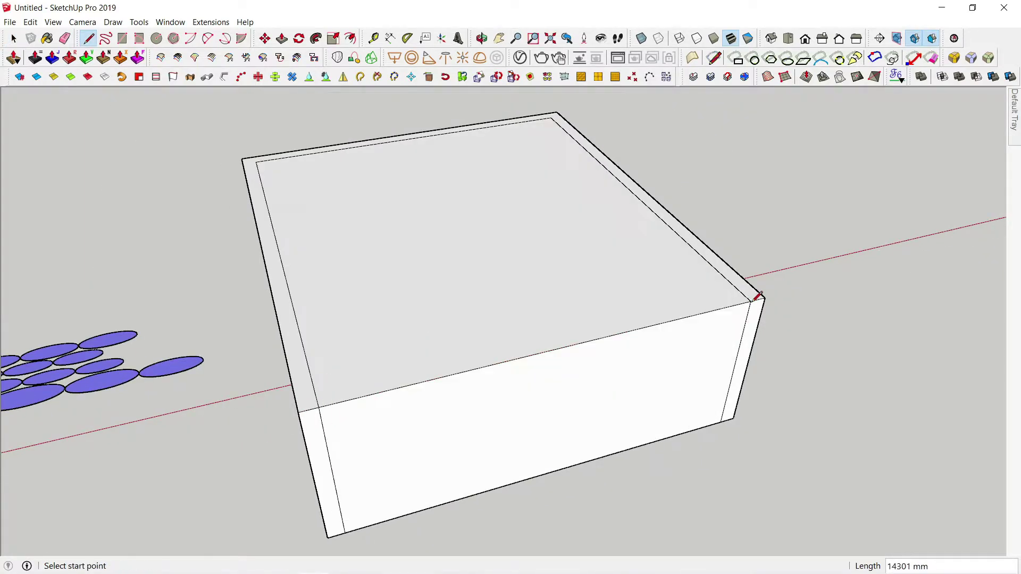
key(space)
Frame the layered table in a close front view, add a scene for it, and update the scene to that view.
middle_drag(618, 397, 505, 467)
scroll(475, 338, up, 6)
scroll(506, 400, up, 2)
shift+middle_drag(506, 400, 532, 340)
middle_drag(532, 340, 555, 308)
scroll(533, 365, up, 3)
middle_drag(555, 308, 554, 313)
scroll(566, 311, up, 1)
click(53, 22)
mouse_move(114, 216)
click(241, 216)
right_click(26, 93)
click(59, 141)
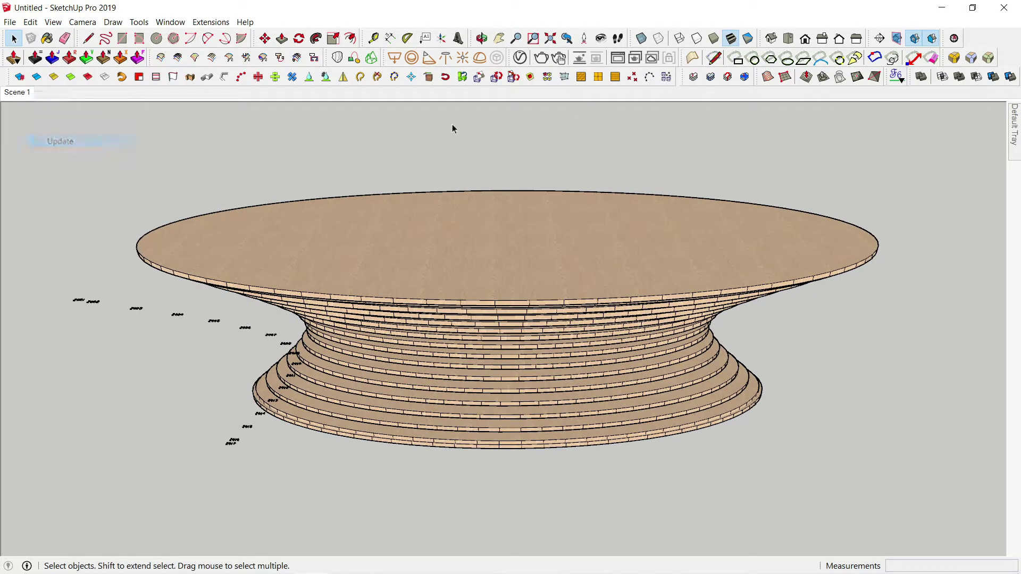
Place a V-Ray rectangle light between opposite inner corners of the ceiling and reverse the ceiling face.
click(521, 57)
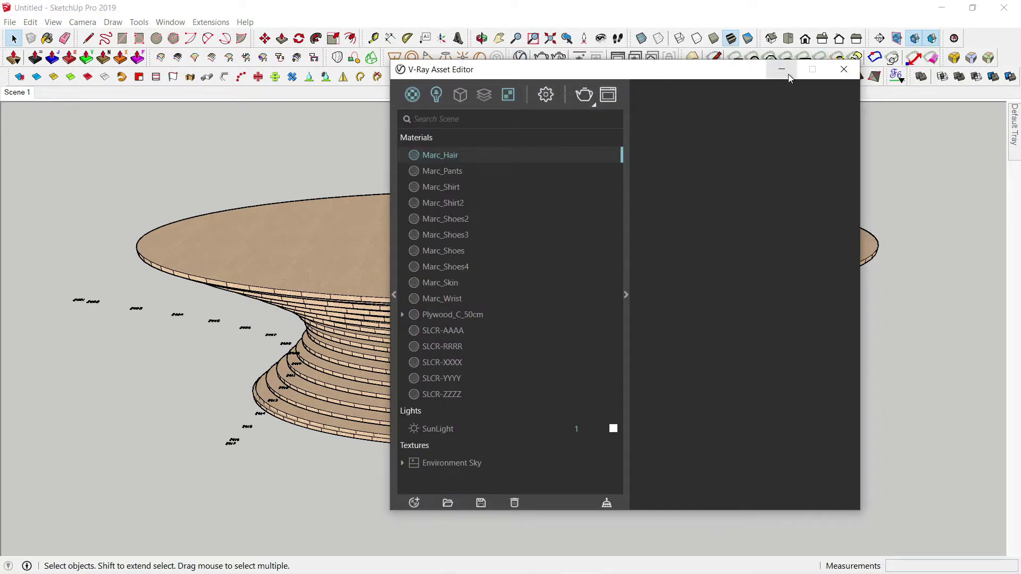
click(845, 69)
click(412, 77)
scroll(535, 322, down, 10)
middle_drag(562, 399, 537, 217)
scroll(387, 283, up, 2)
click(379, 277)
scroll(409, 272, down, 3)
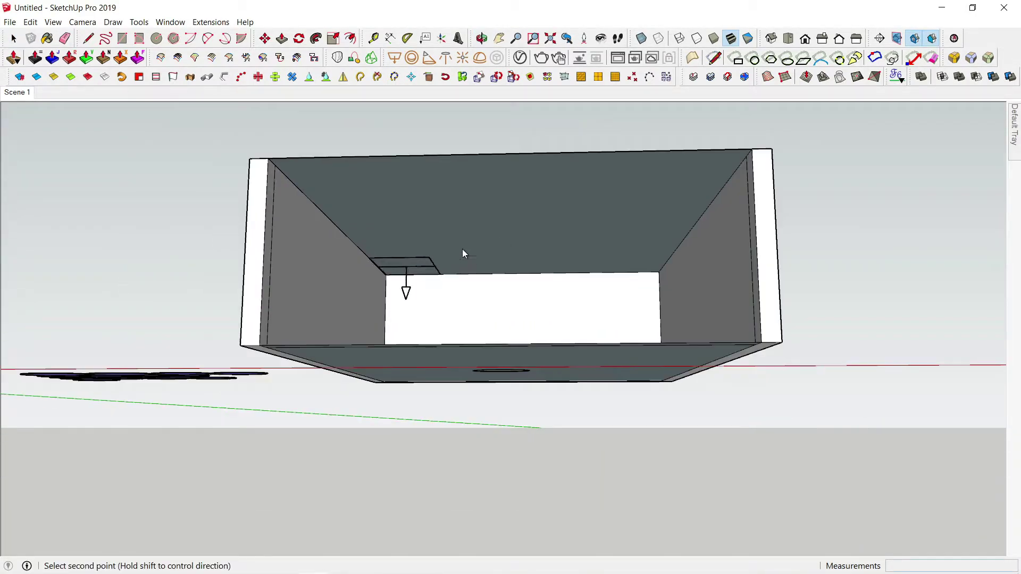
click(750, 152)
key(space)
right_click(654, 188)
click(710, 298)
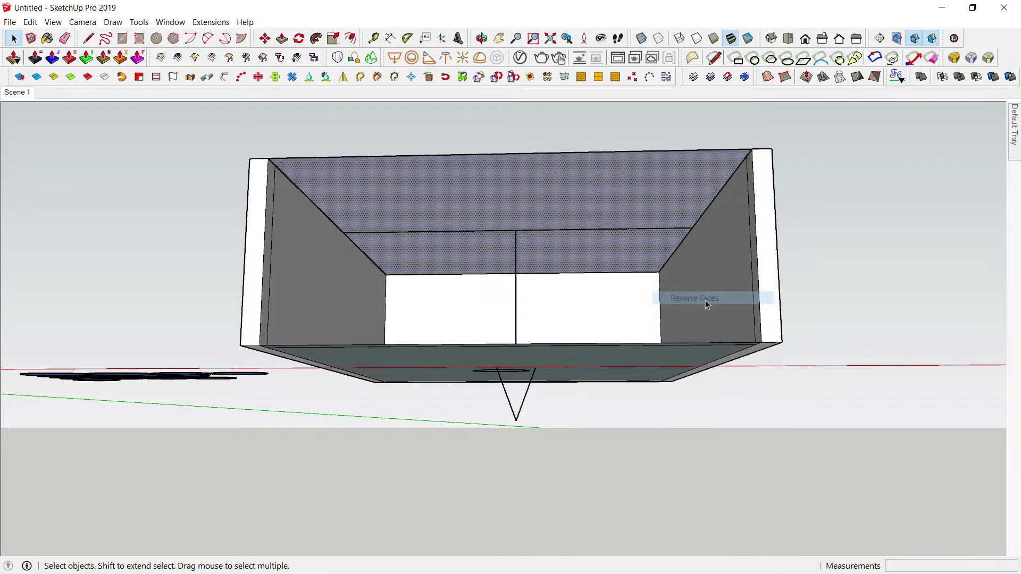
Try to close the room's open front with a line and a rectangle between the opening's opposite corners.
middle_drag(708, 299, 567, 373)
scroll(472, 191, up, 8)
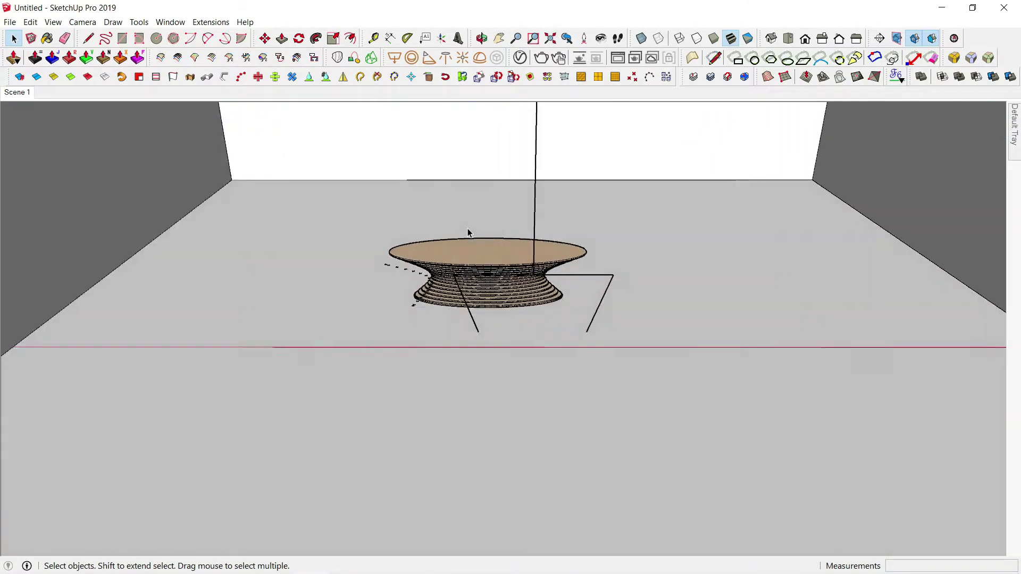
scroll(470, 231, down, 2)
scroll(476, 310, down, 5)
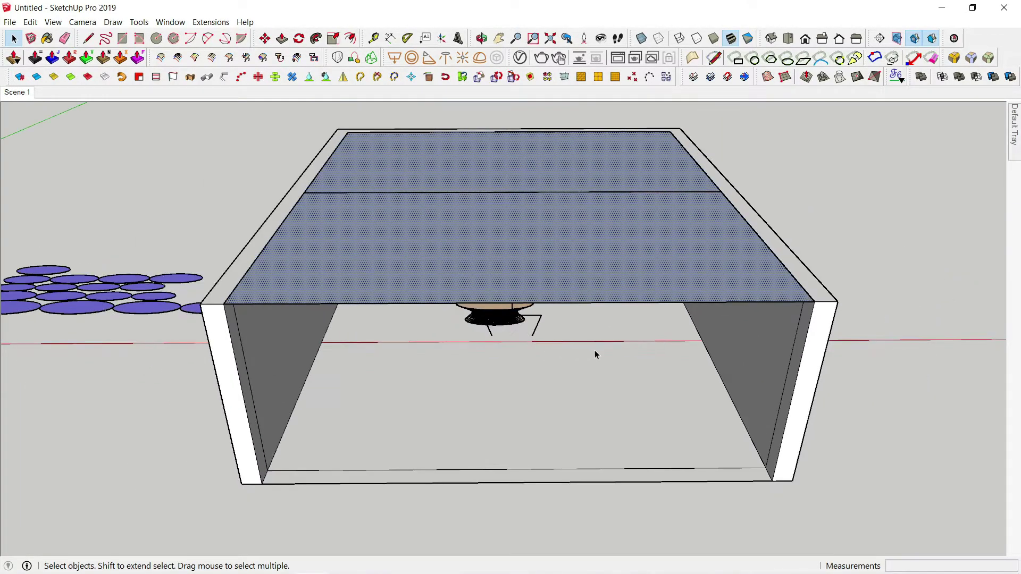
key(l)
click(815, 302)
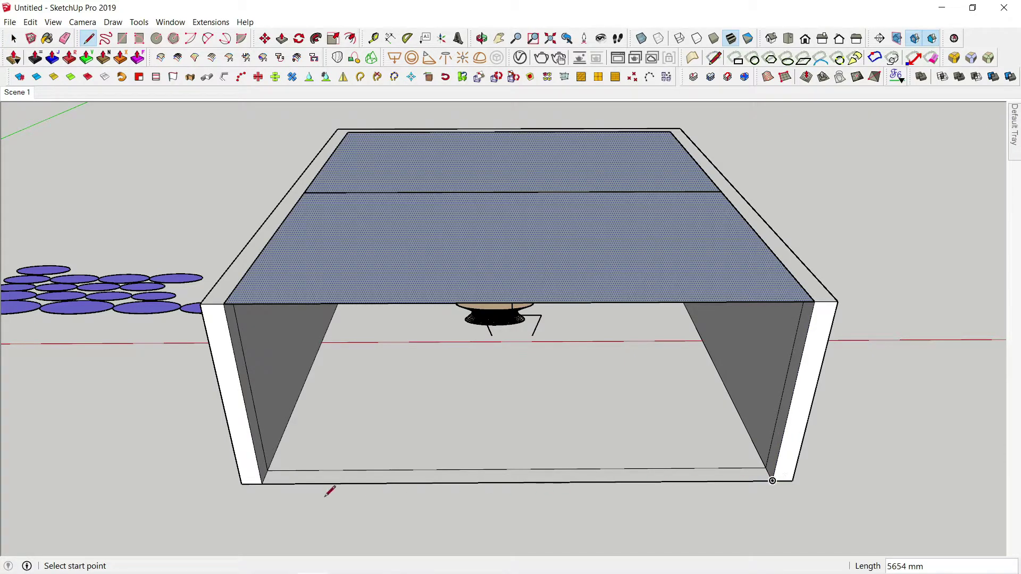
key(r)
click(224, 303)
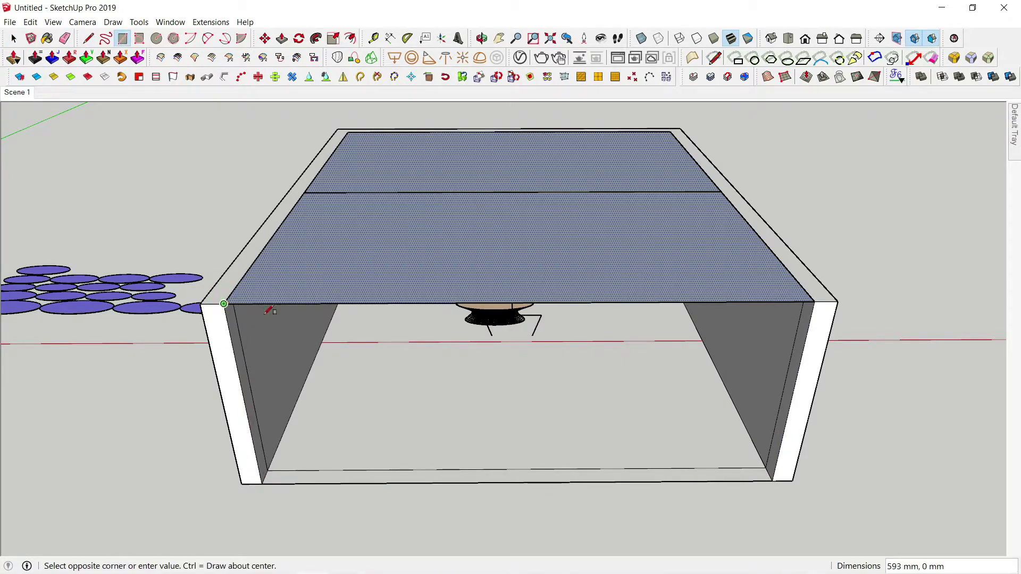
click(772, 481)
Push/Pull the narrow front strip of the left wall's inner side 14301 mm across to the right wall to rebuild the front wall.
key(space)
click(239, 348)
key(p)
click(239, 349)
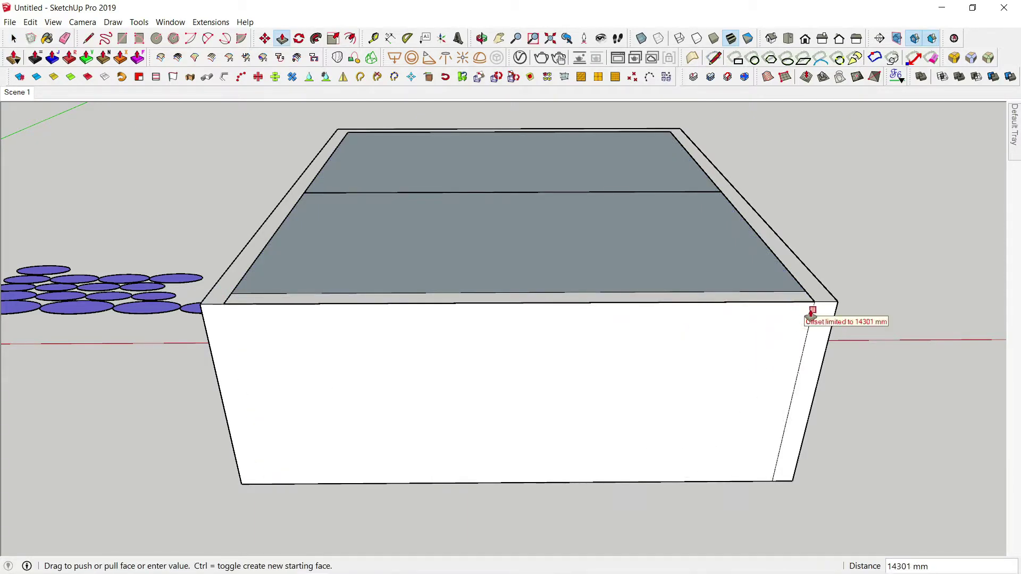
click(812, 317)
key(space)
Restore the saved scene view and set the V-Ray Rectangle Light's intensity to 80.
click(16, 93)
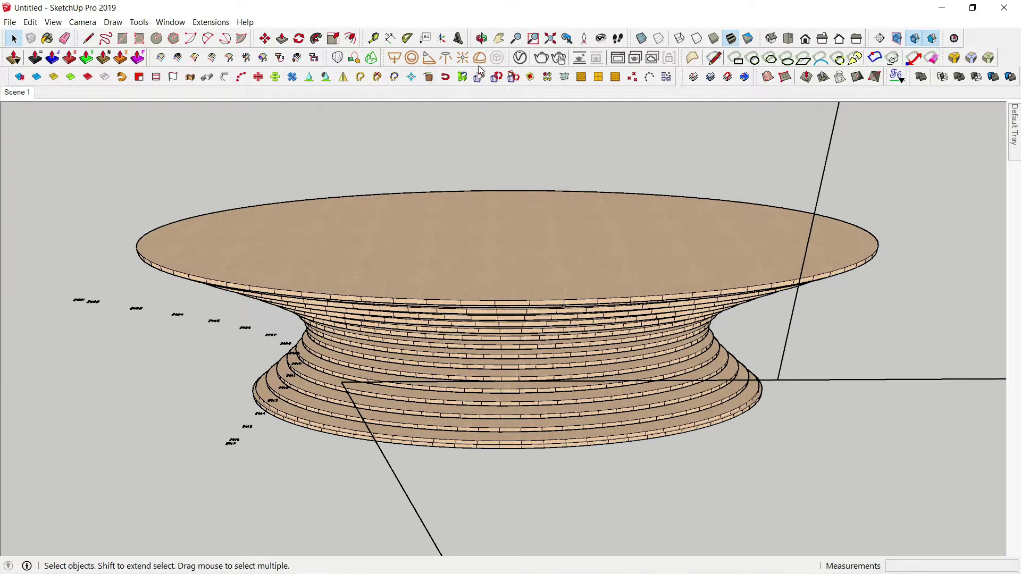
click(520, 57)
click(436, 94)
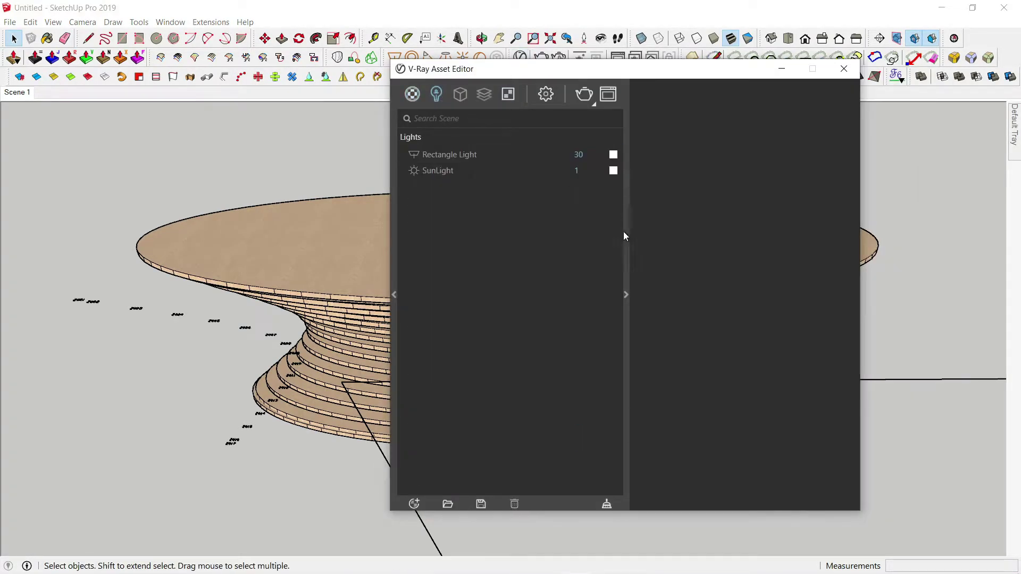
text(80)
key(Return)
drag(596, 89, 397, 89)
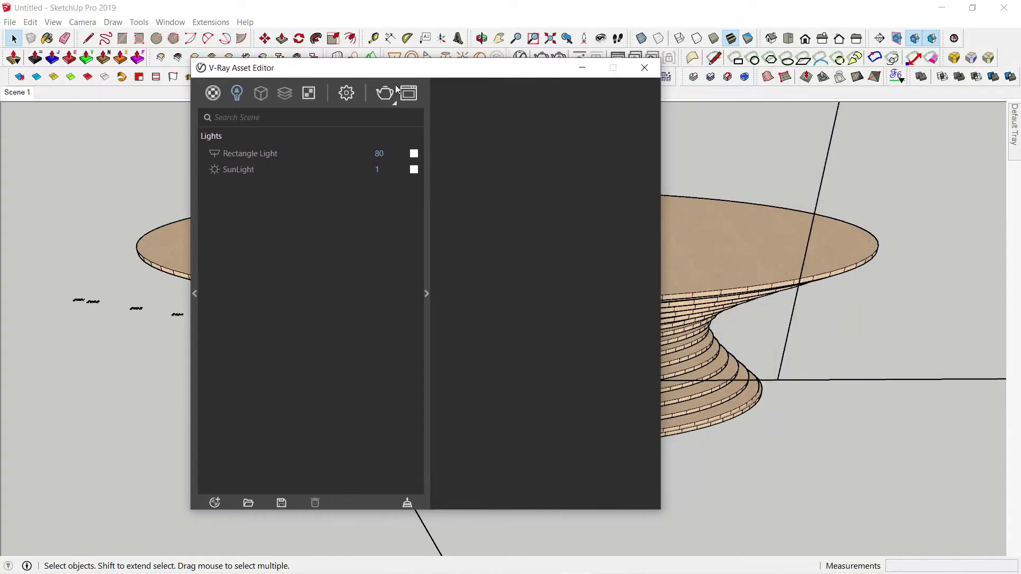
Enable Denoise and Safe Frame in the V-Ray render settings and set the output image width to 1000 at 16:9.
click(346, 94)
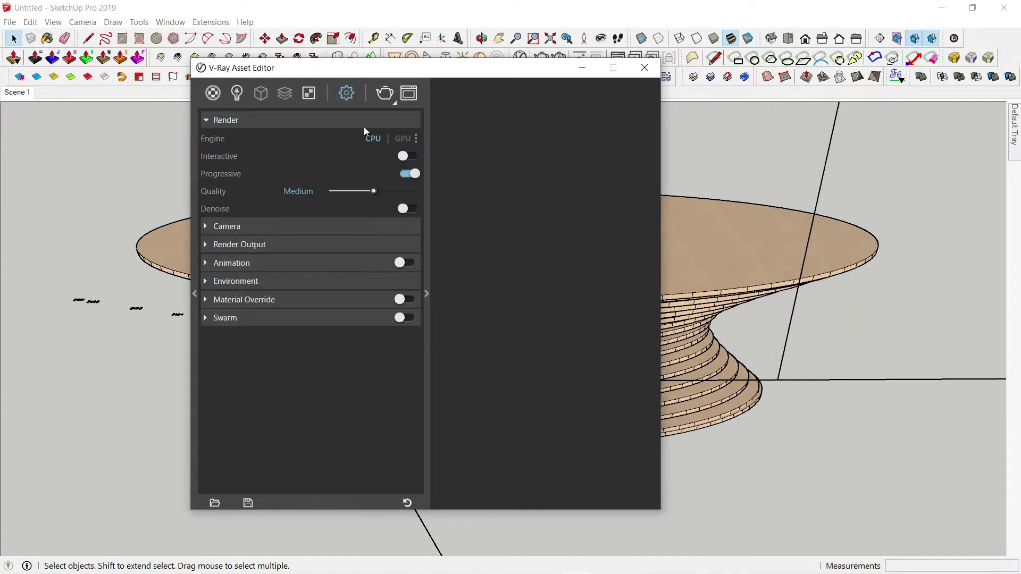
click(275, 247)
click(407, 263)
double_click(290, 280)
text(1000)
key(Return)
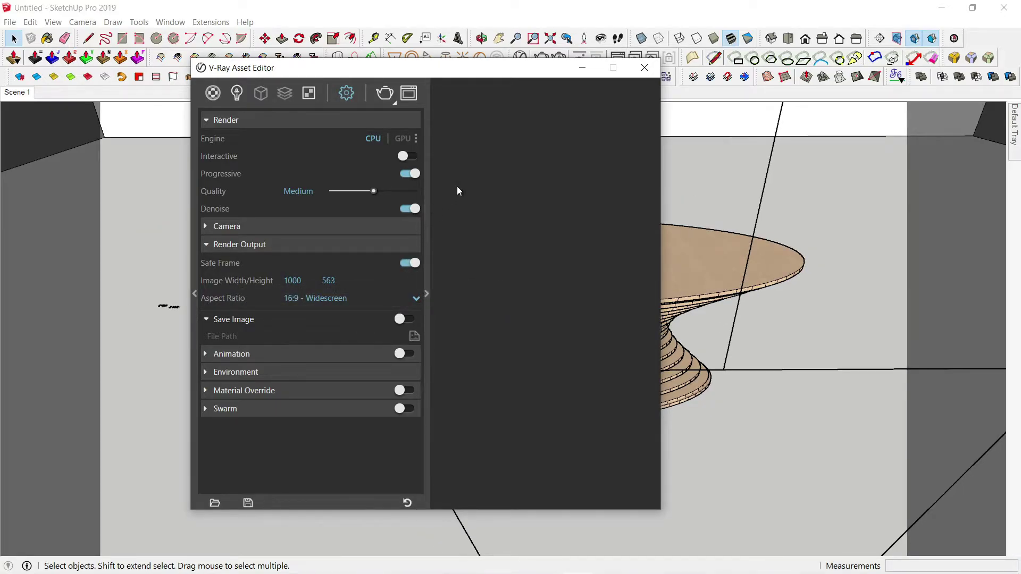
click(644, 68)
Center the table in the frame and set V-Ray's global illumination primary rays to Irradiance map.
middle_drag(550, 246, 552, 216)
scroll(557, 261, up, 2)
click(520, 58)
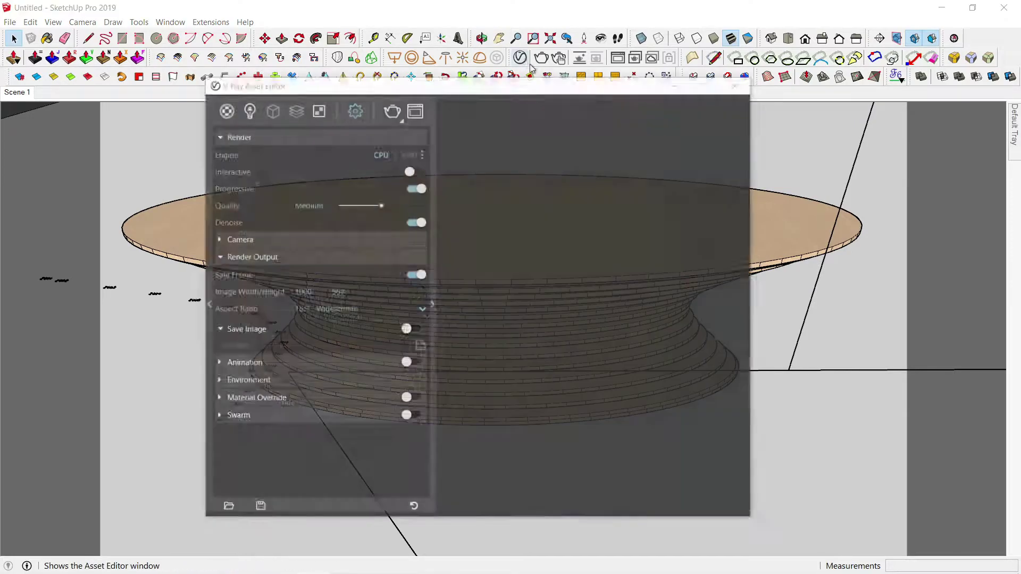
drag(491, 73, 417, 71)
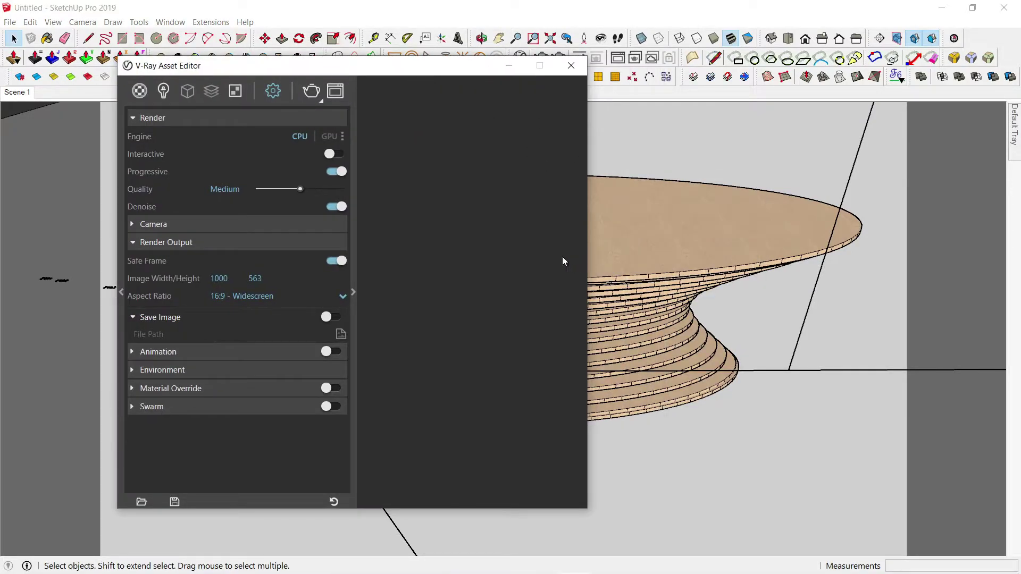
click(353, 294)
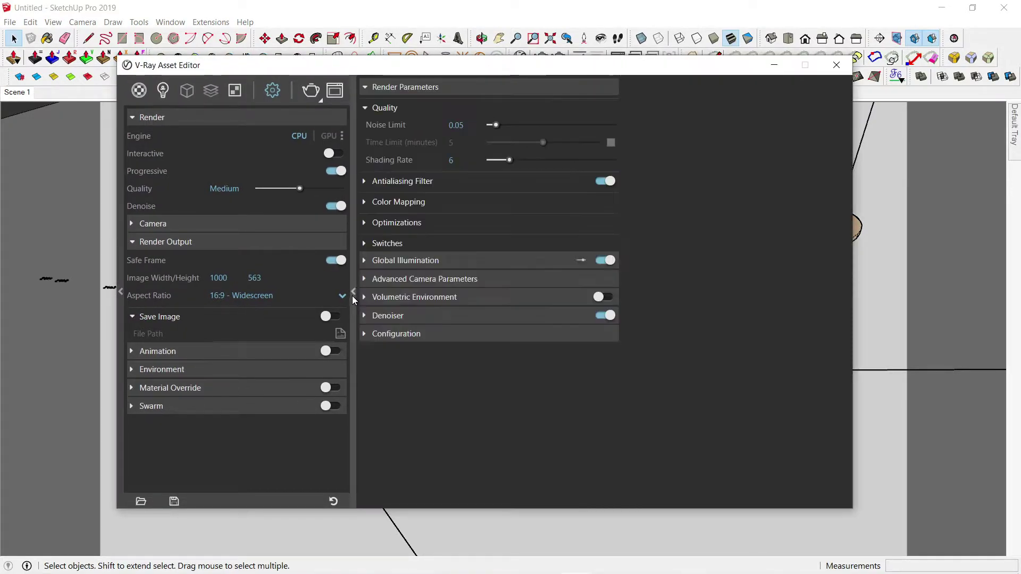
click(455, 261)
click(559, 279)
click(554, 296)
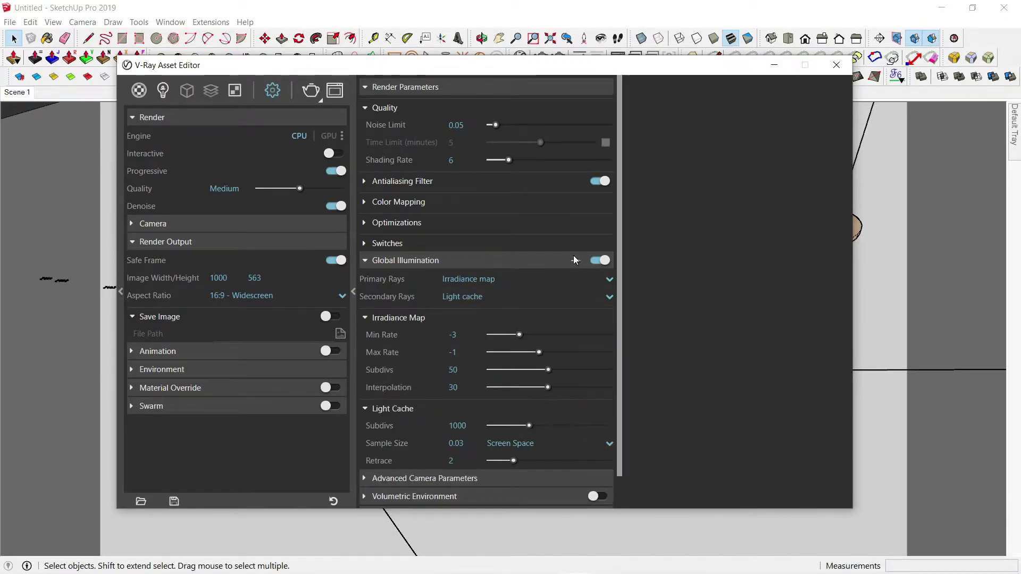
scroll(546, 350, down, 4)
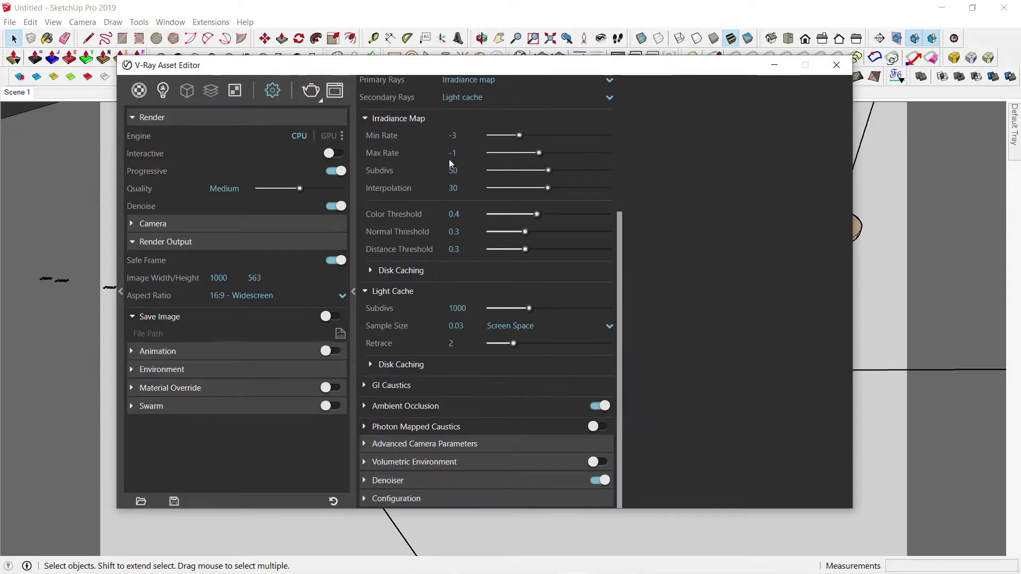
click(774, 65)
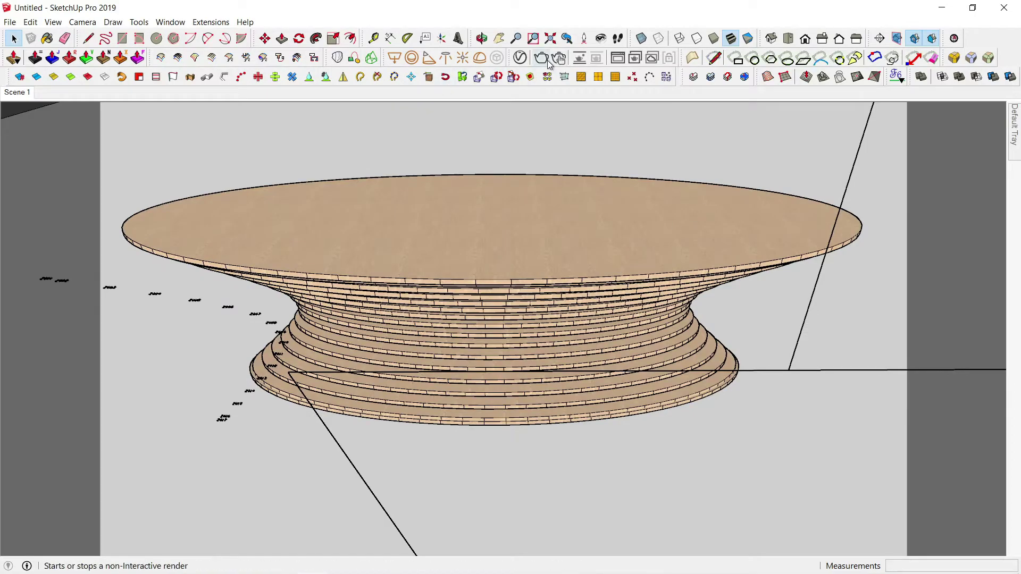
Render the front view of the table and save the result as a JPEG named "c table".
click(542, 59)
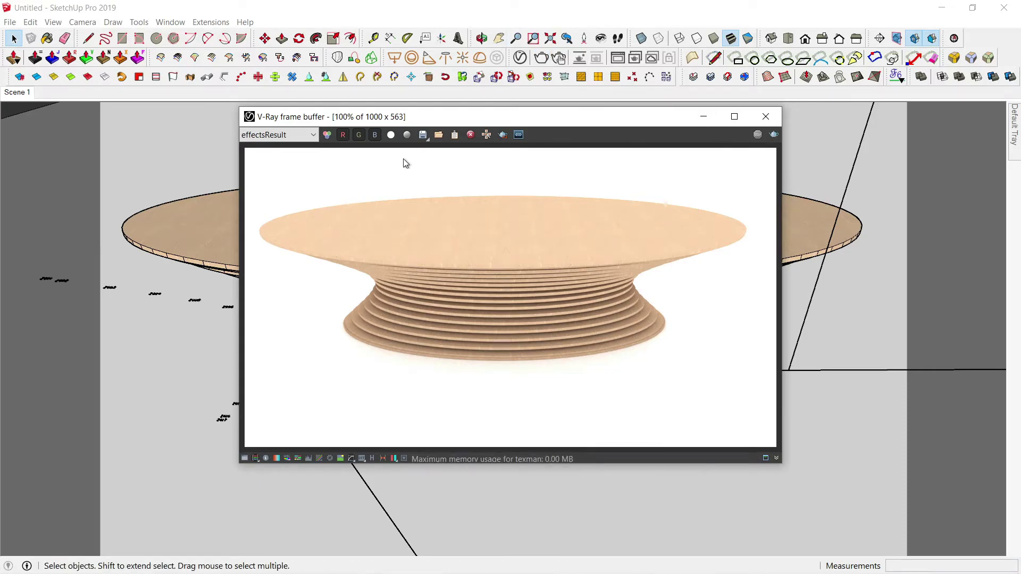
click(423, 137)
scroll(365, 389, down, 1)
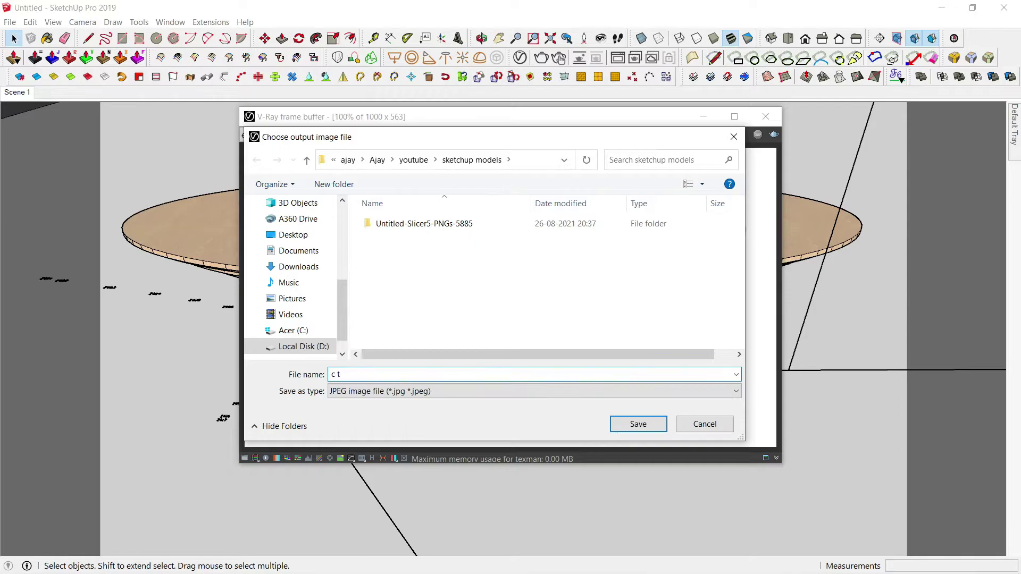
click(611, 424)
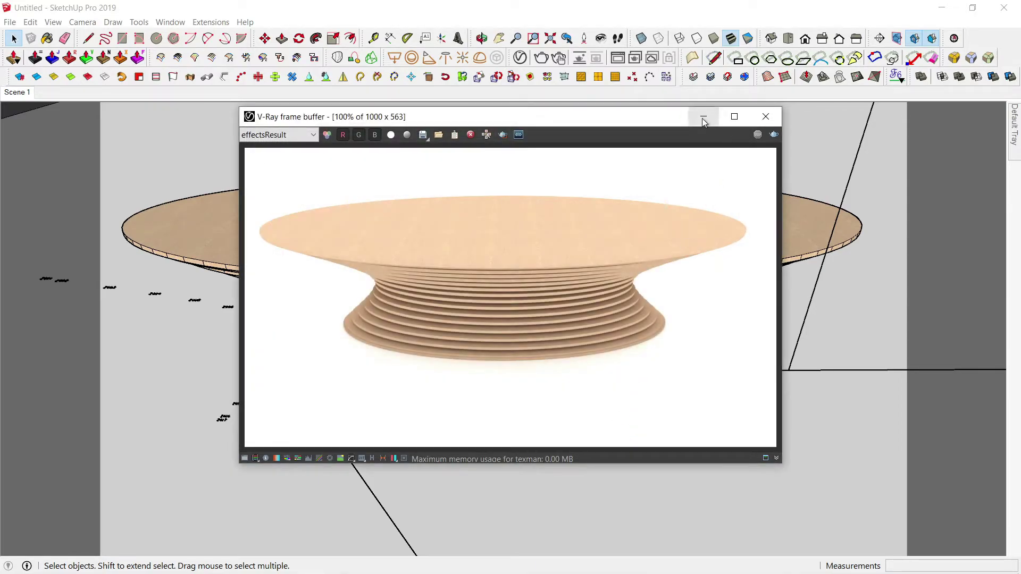
click(703, 122)
Render the table from a raised diagonal view and save the result as a JPEG named "c table 1".
middle_drag(703, 122, 596, 330)
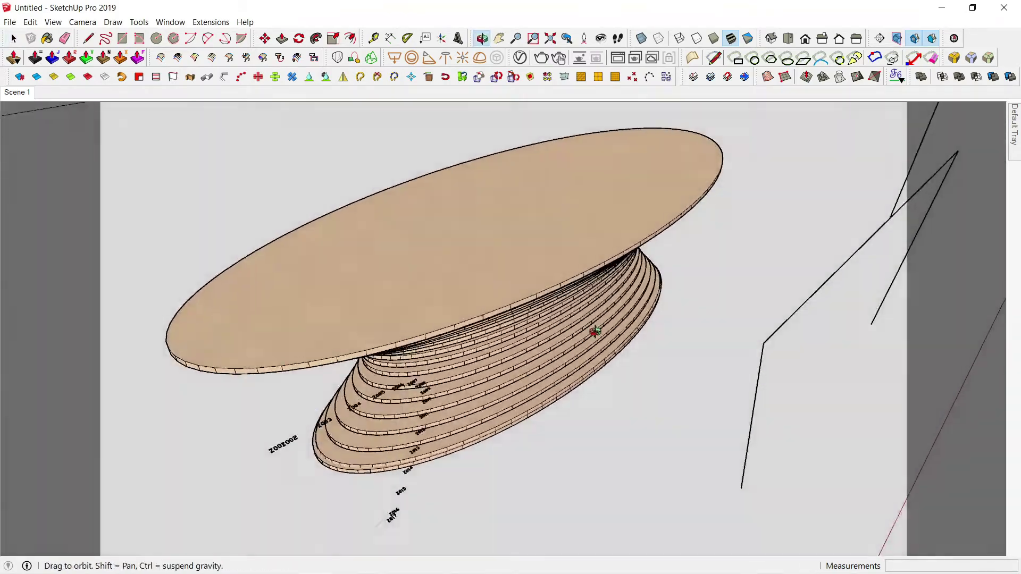
middle_drag(595, 330, 598, 332)
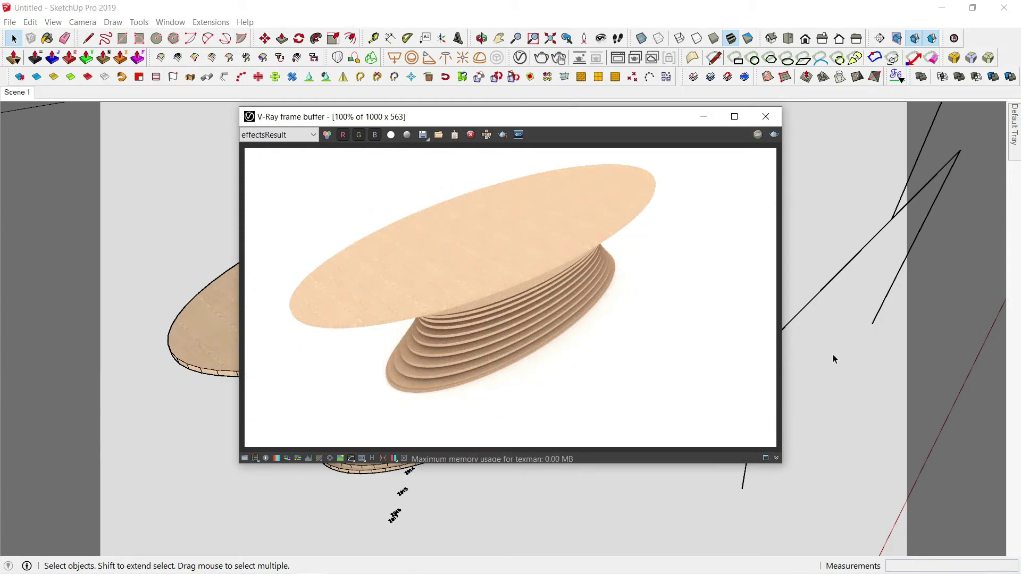
click(423, 135)
click(399, 391)
click(364, 459)
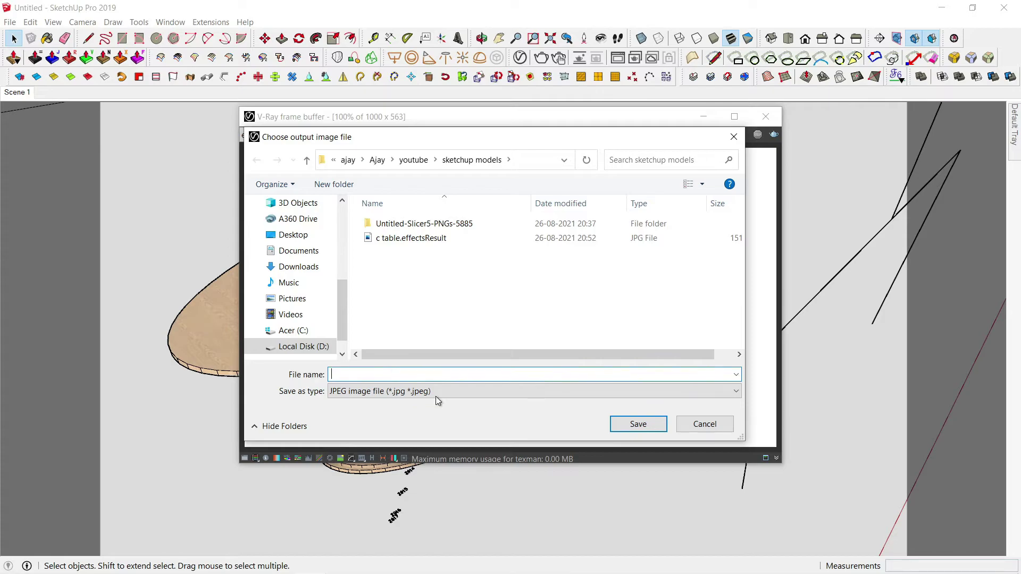
click(412, 237)
click(415, 374)
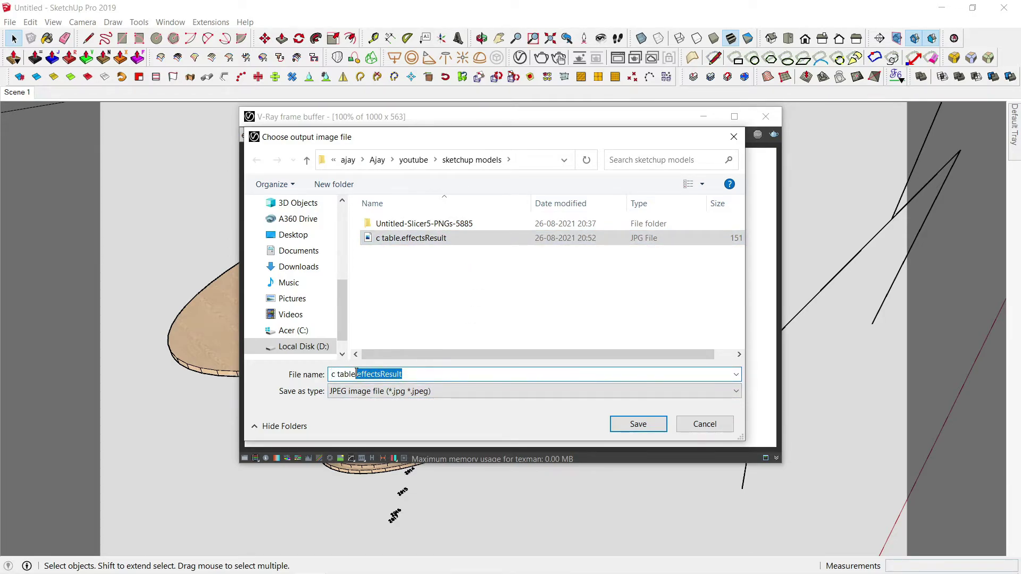
text(1)
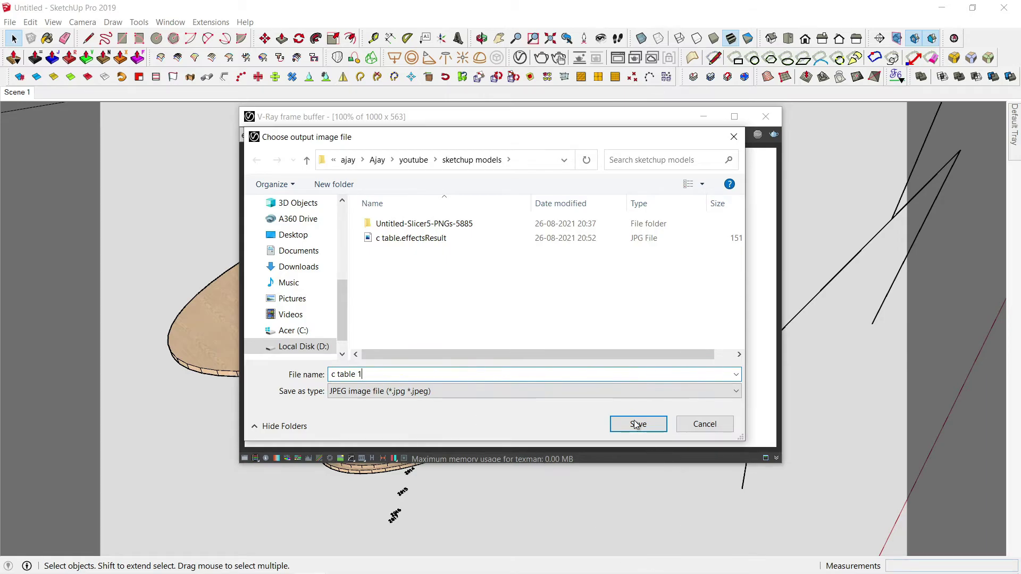
click(636, 426)
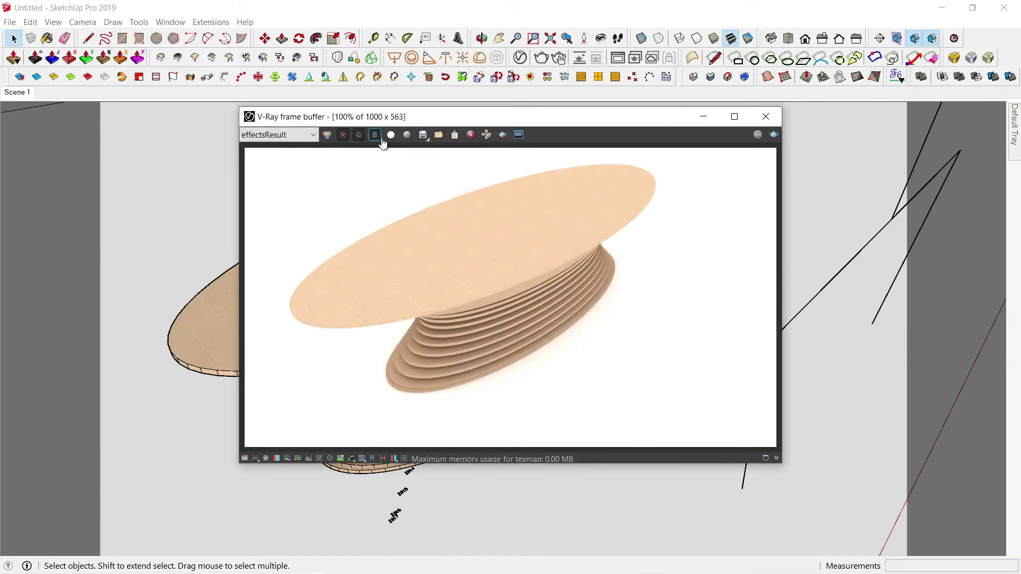
click(704, 117)
Render the table from a lower angled view and save the result as a JPEG named "c table 2".
mouse_move(447, 319)
middle_down()
mouse_move(427, 292)
mouse_move(612, 330)
middle_up()
click(542, 57)
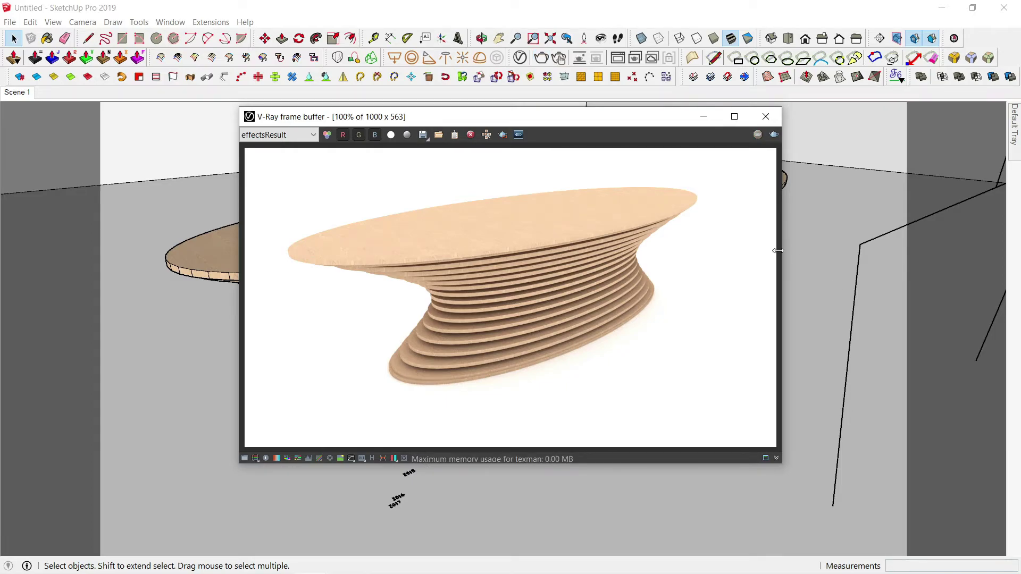
click(423, 137)
click(367, 393)
click(343, 459)
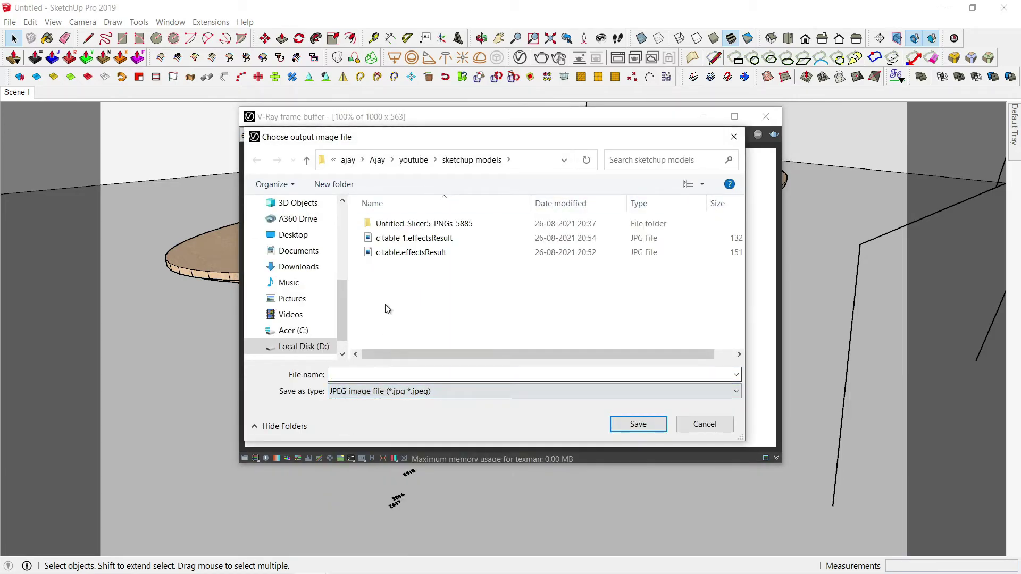
click(391, 253)
click(359, 374)
drag(404, 374, 362, 371)
key(BackSpace)
text(2)
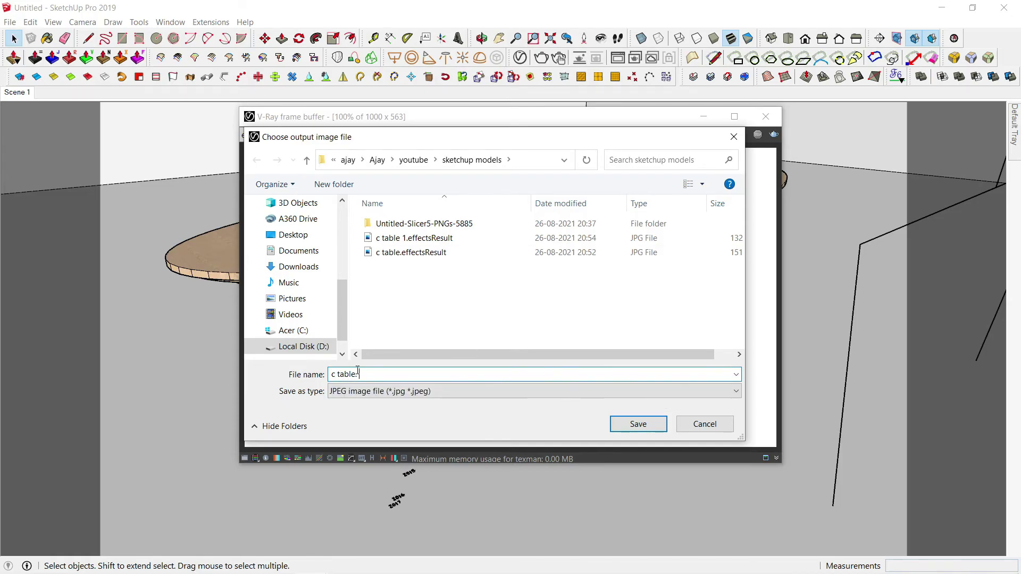
click(626, 424)
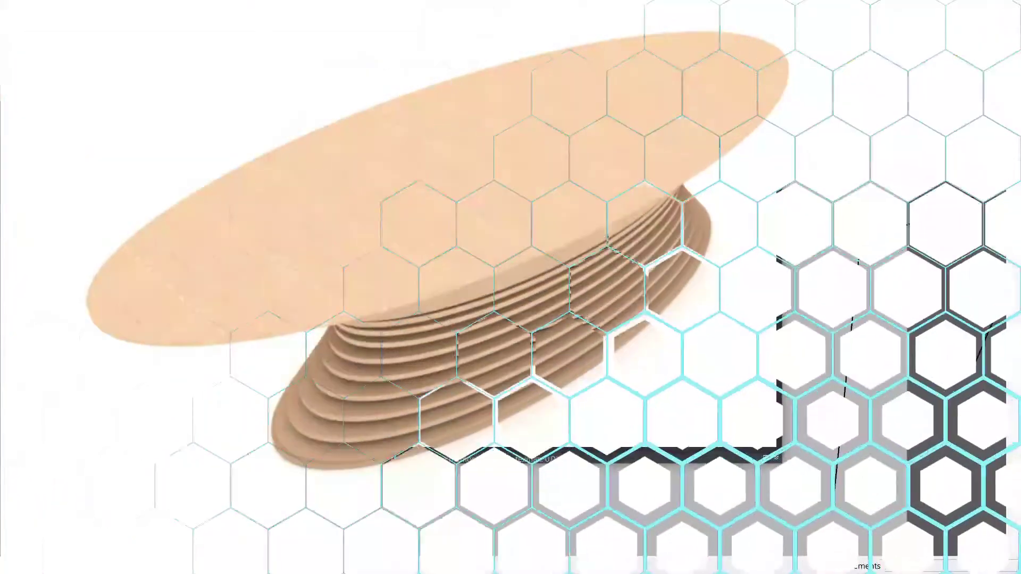